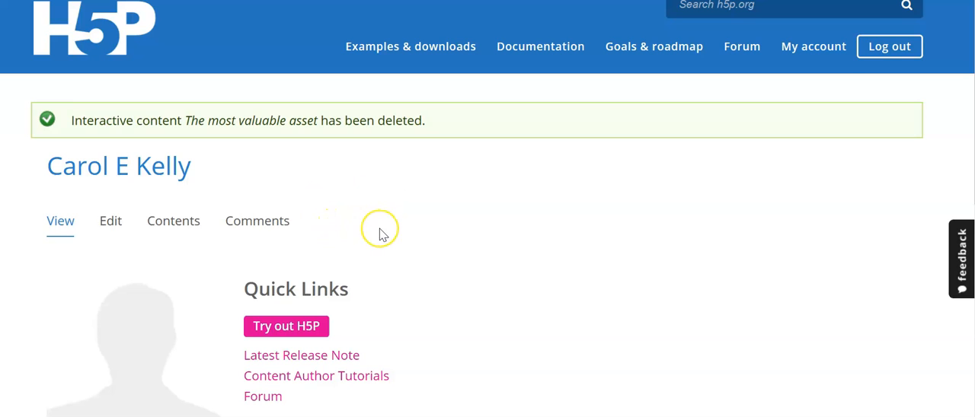
# - Open the account's contents list and start creating new content
pyautogui.scroll(-1, 382, 235)
pyautogui.scroll(-1, 380, 229)
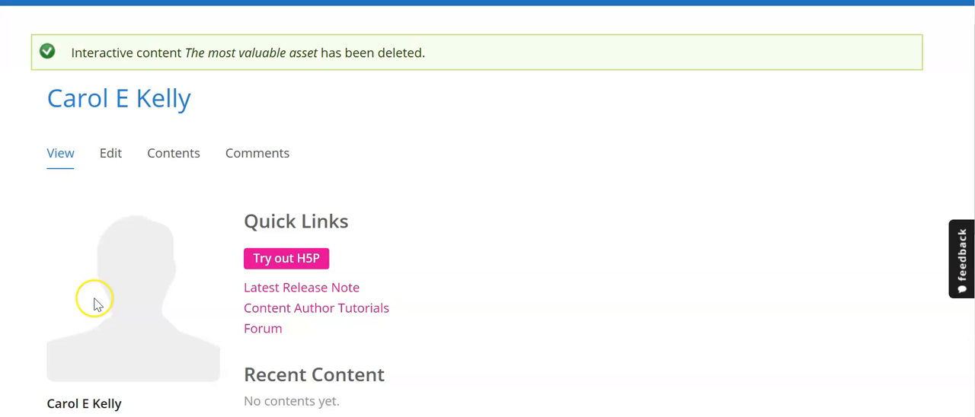
pyautogui.click(174, 155)
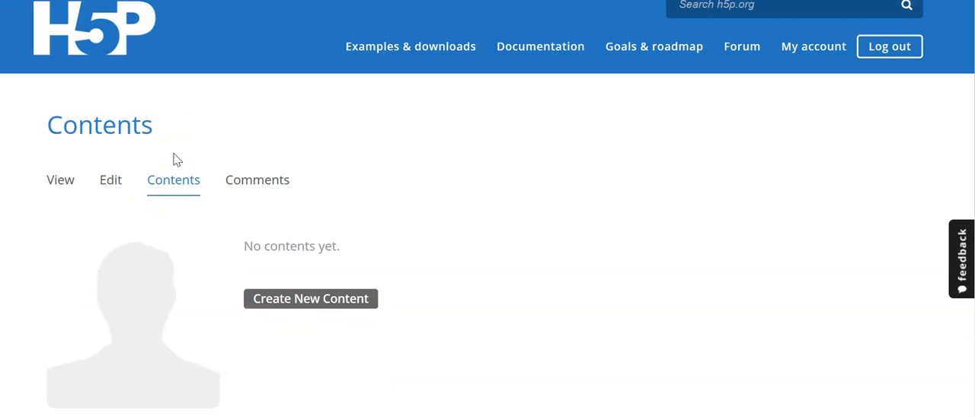
pyautogui.click(324, 303)
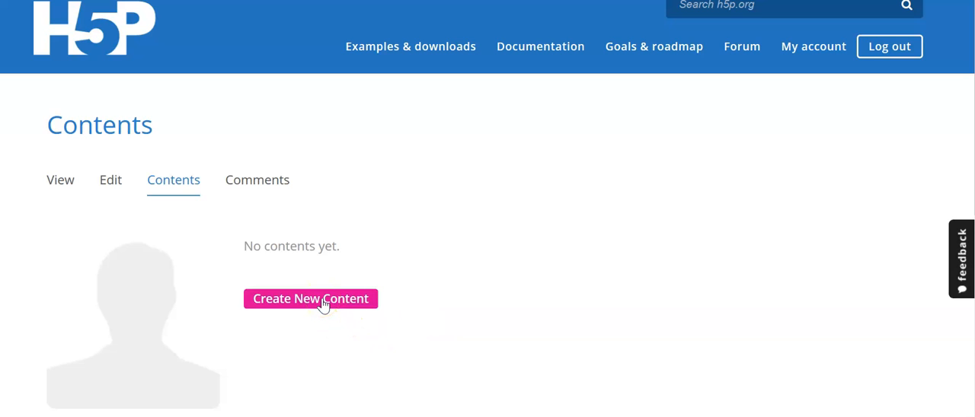
pyautogui.click(279, 282)
# - Look through the list of available H5P content types
pyautogui.scroll(-3, 277, 288)
pyautogui.scroll(-4, 277, 285)
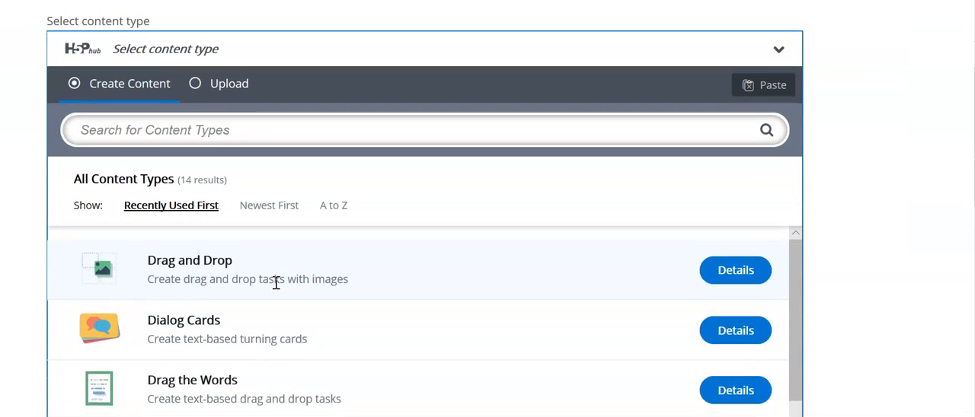
pyautogui.scroll(2, 276, 284)
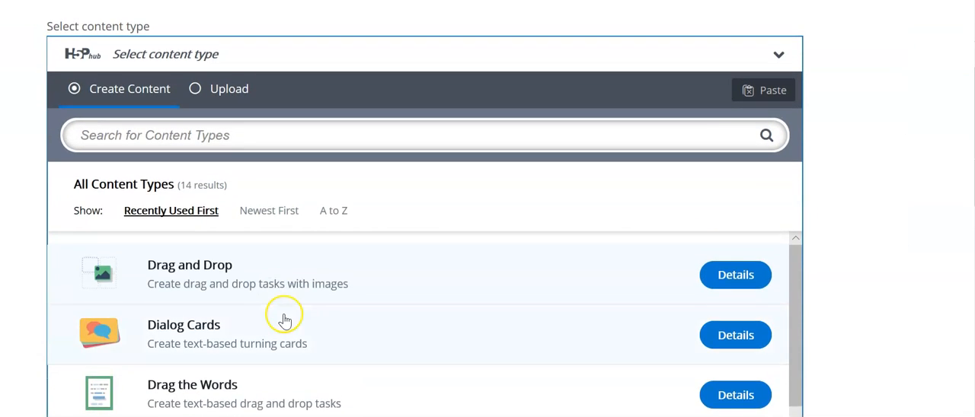
pyautogui.scroll(-3, 283, 316)
pyautogui.scroll(-2, 284, 322)
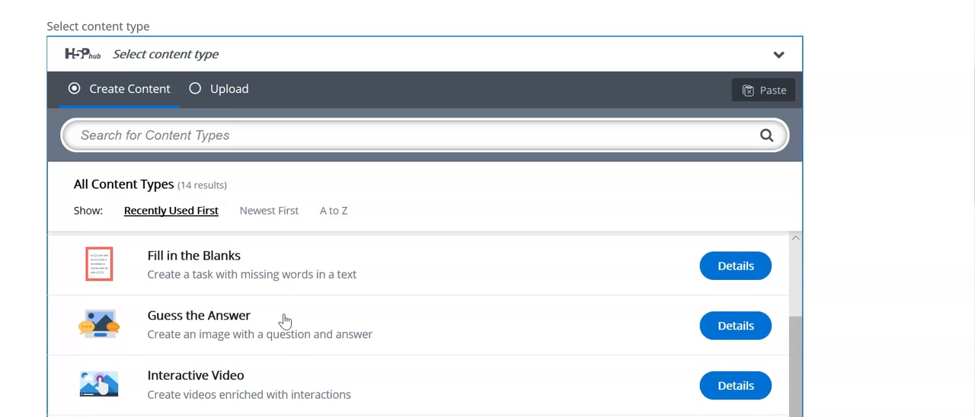
pyautogui.scroll(-2, 284, 321)
pyautogui.scroll(-2, 284, 322)
pyautogui.scroll(-3, 284, 321)
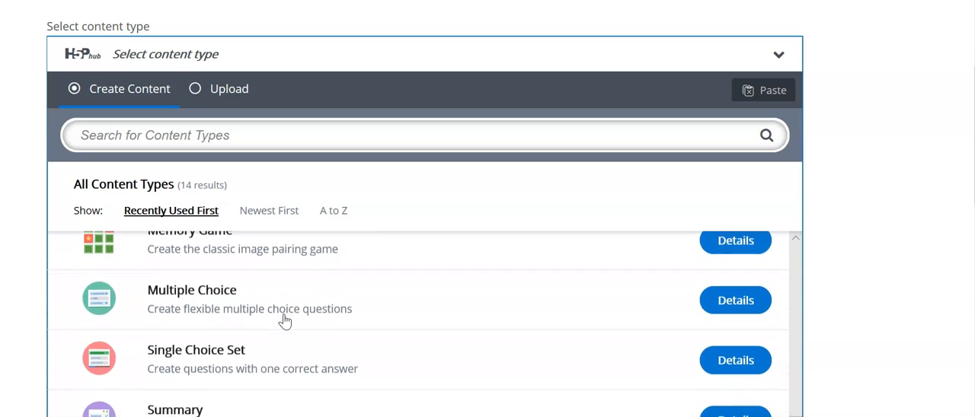
pyautogui.scroll(5, 284, 321)
pyautogui.scroll(5, 284, 322)
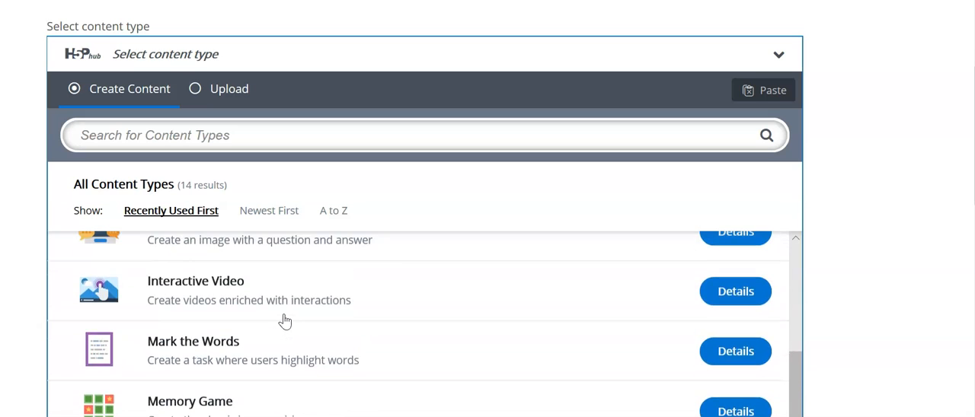
pyautogui.scroll(5, 284, 322)
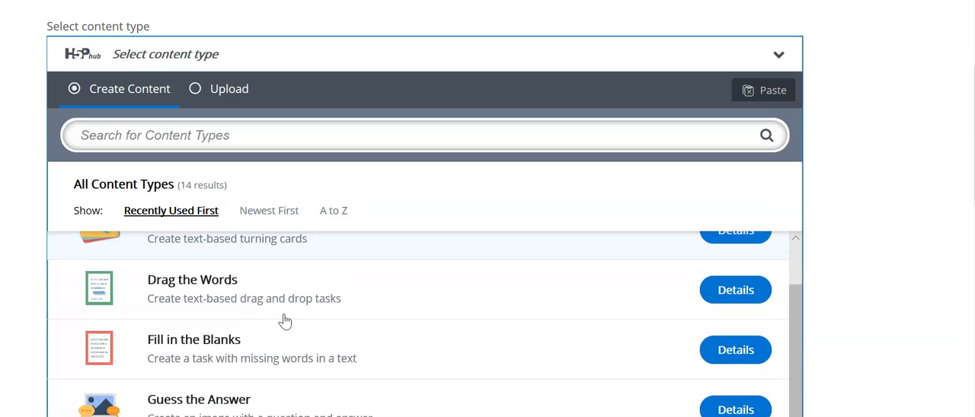
# - Select the Drag and Drop content type and title the content "Most valuable asset"
pyautogui.click(315, 314)
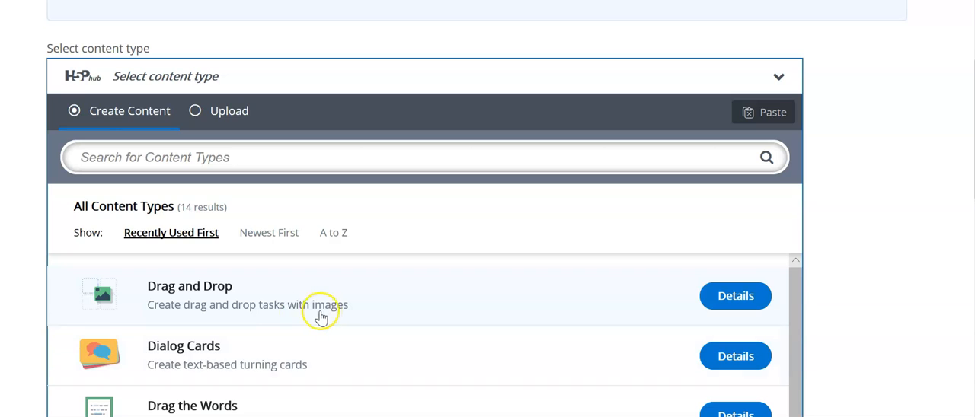
pyautogui.click(203, 311)
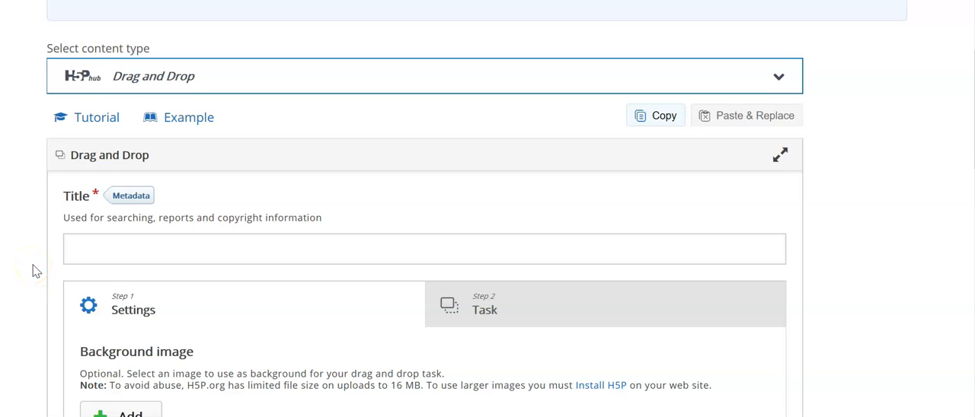
pyautogui.scroll(-2, 34, 271)
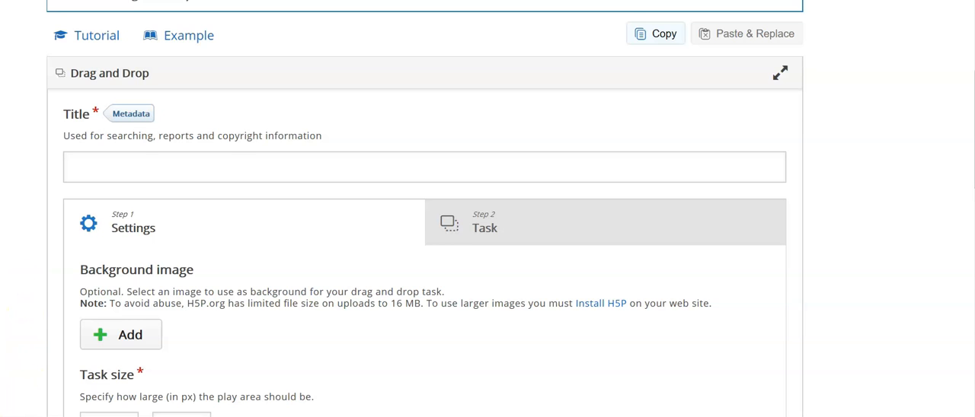
pyautogui.scroll(1, 32, 338)
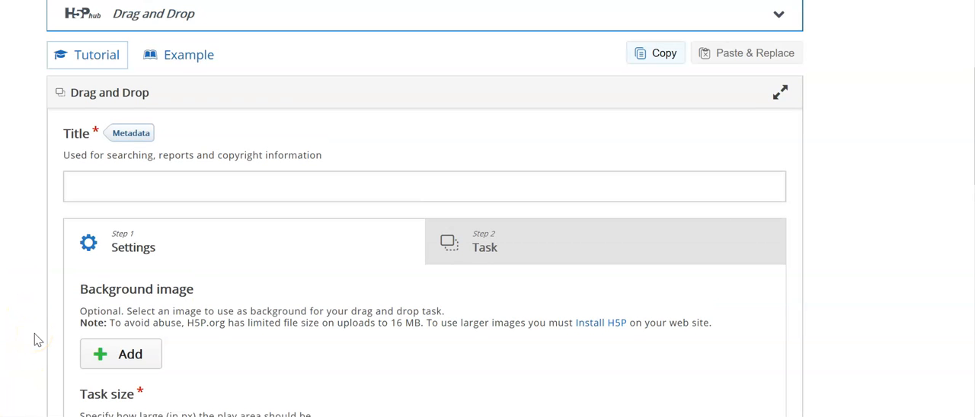
pyautogui.click(92, 184)
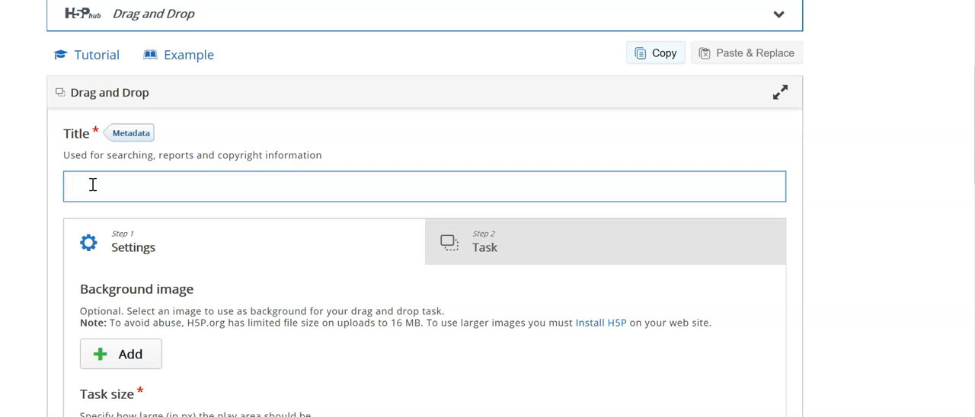
pyautogui.write('Most valuable asset')
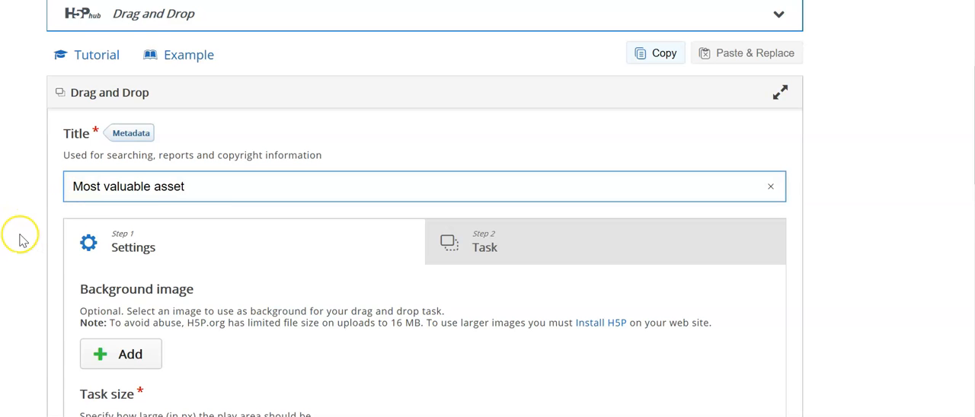
# - Add the "empty desk" picture from the Pictures folder as the task's background image
pyautogui.scroll(-1, 23, 239)
pyautogui.scroll(-1, 23, 240)
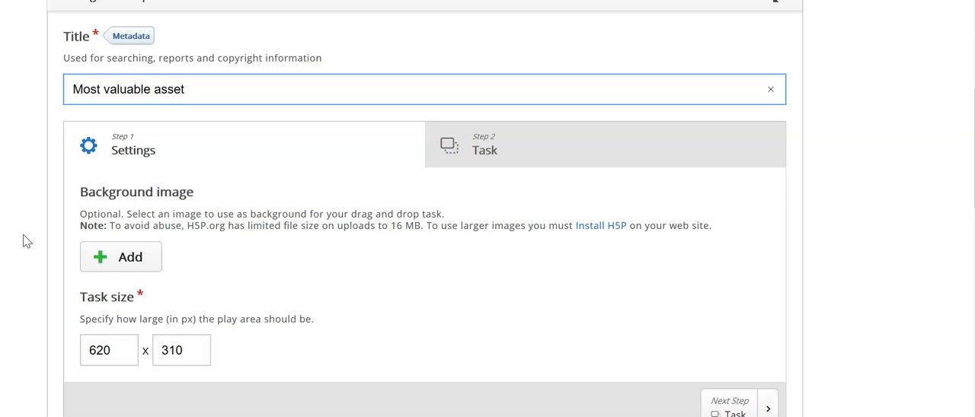
pyautogui.click(114, 261)
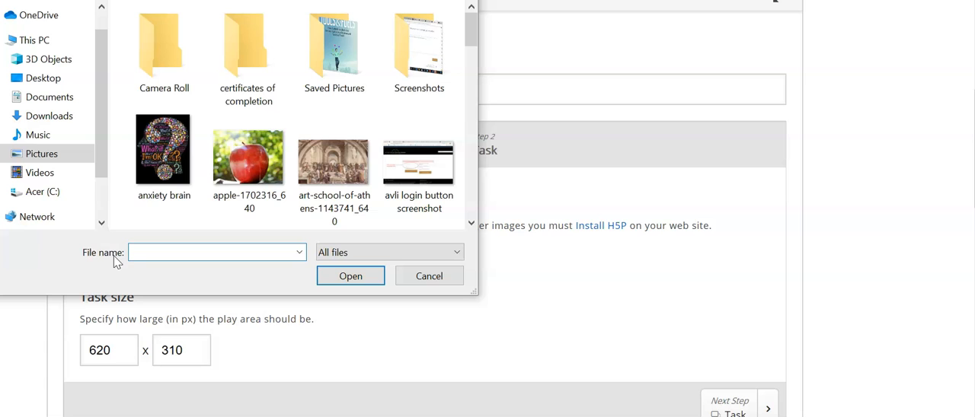
pyautogui.scroll(-1, 119, 173)
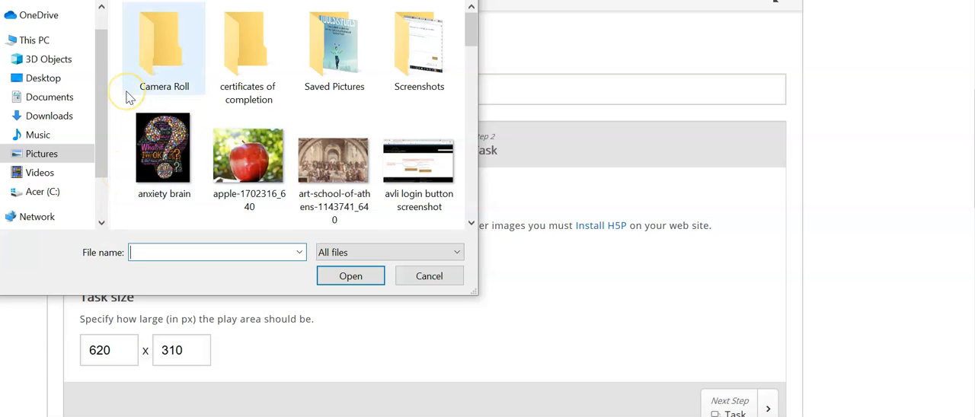
pyautogui.scroll(-3, 128, 97)
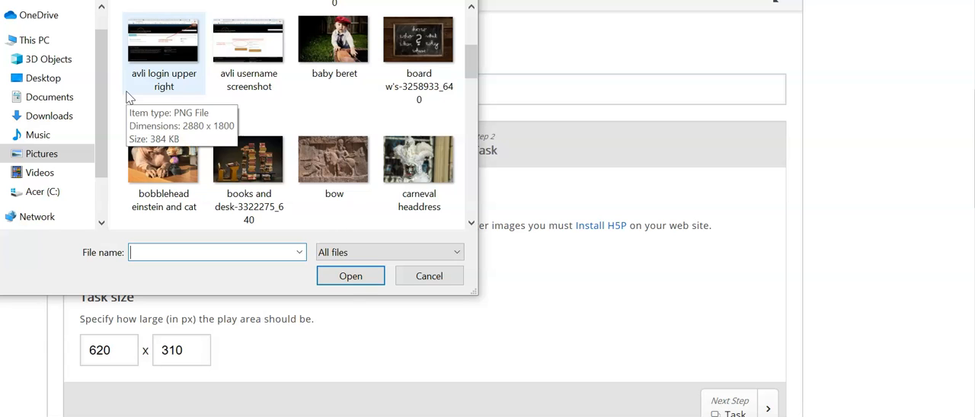
pyautogui.scroll(-2, 128, 97)
pyautogui.scroll(-2, 128, 97)
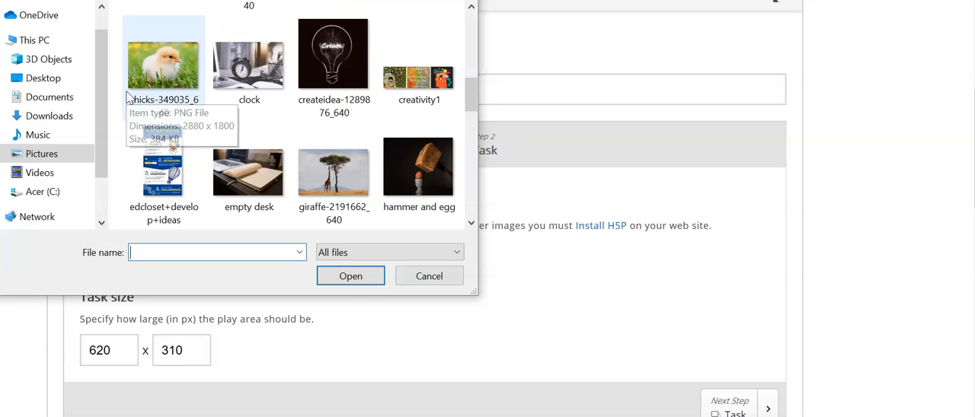
pyautogui.scroll(-2, 128, 97)
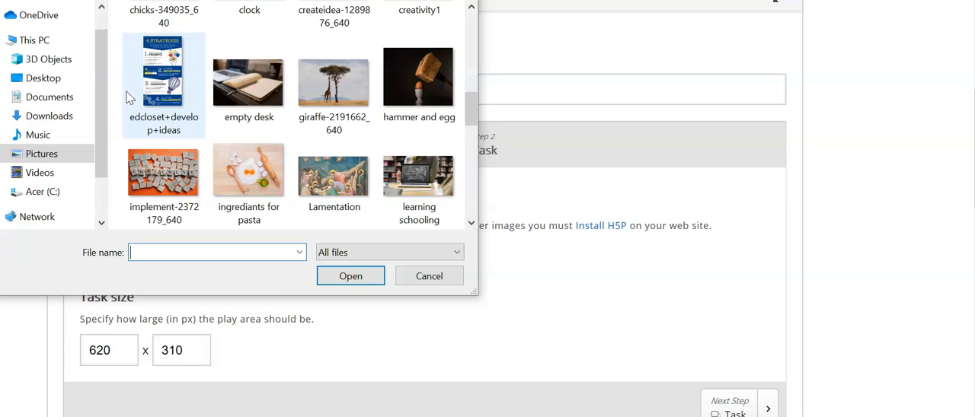
pyautogui.doubleClick(237, 98)
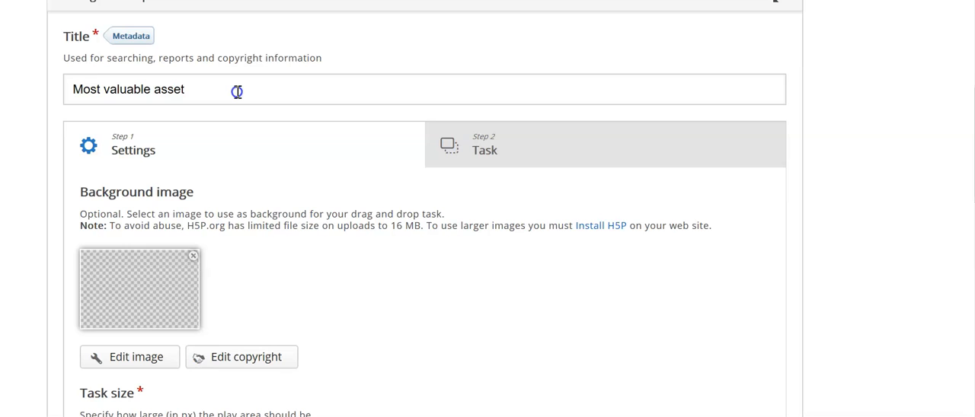
# - Expand the behavioural settings and enable "Give one point for the whole task"
pyautogui.scroll(-1, 313, 257)
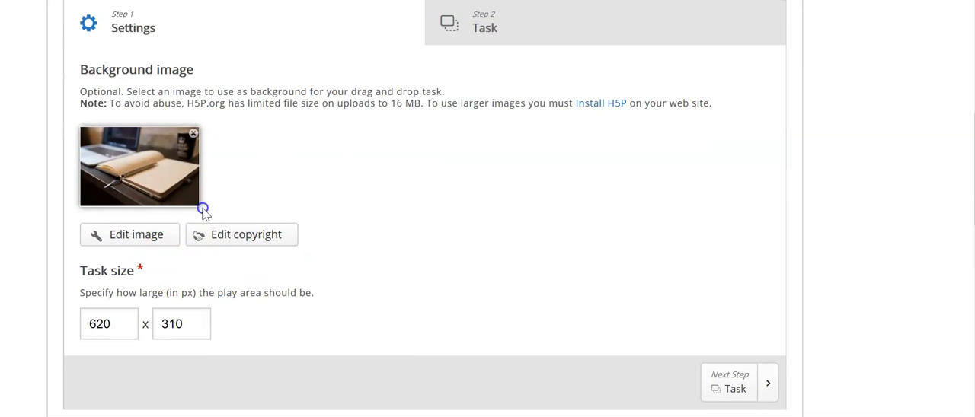
pyautogui.scroll(-2, 386, 181)
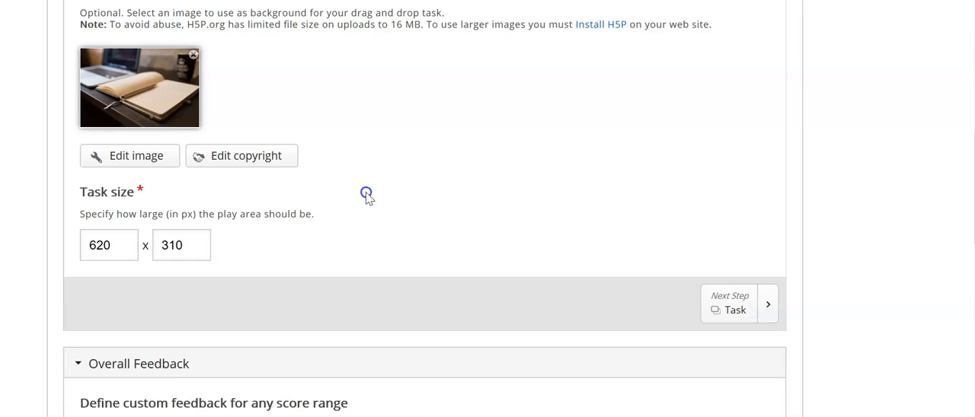
pyautogui.scroll(-1, 366, 195)
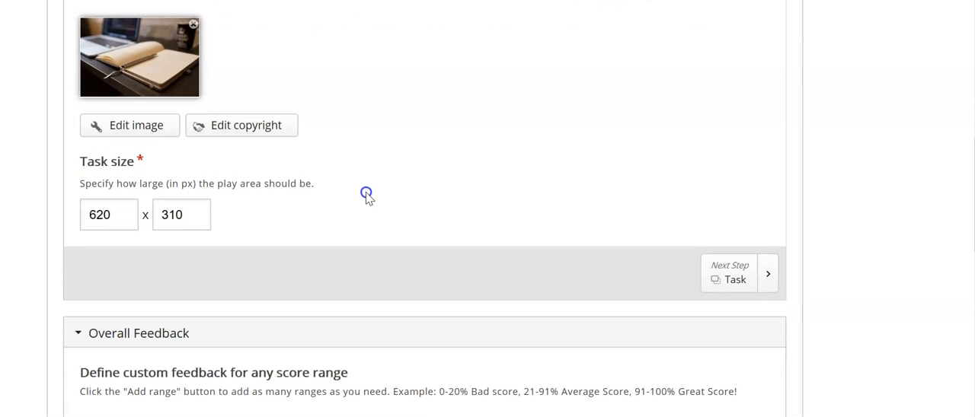
pyautogui.scroll(-4, 366, 194)
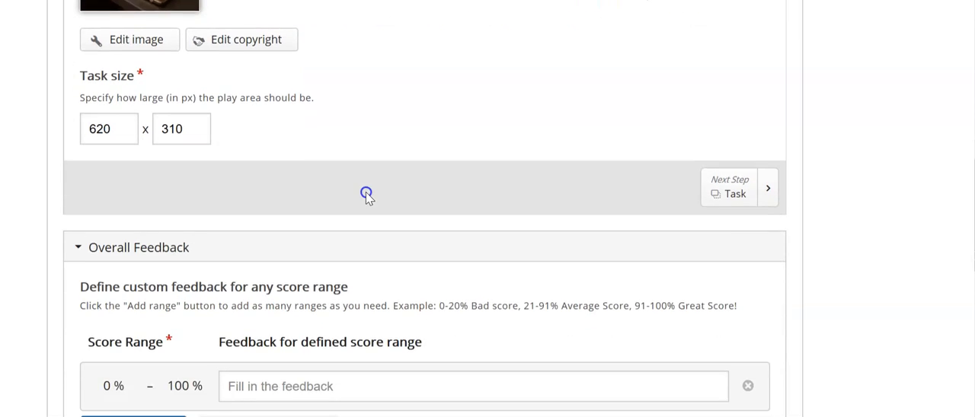
pyautogui.scroll(-5, 367, 195)
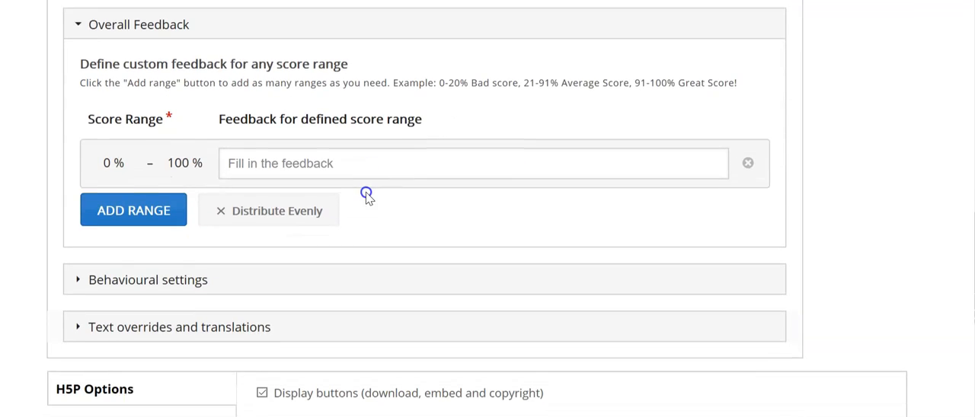
pyautogui.click(163, 273)
pyautogui.scroll(-1, 216, 299)
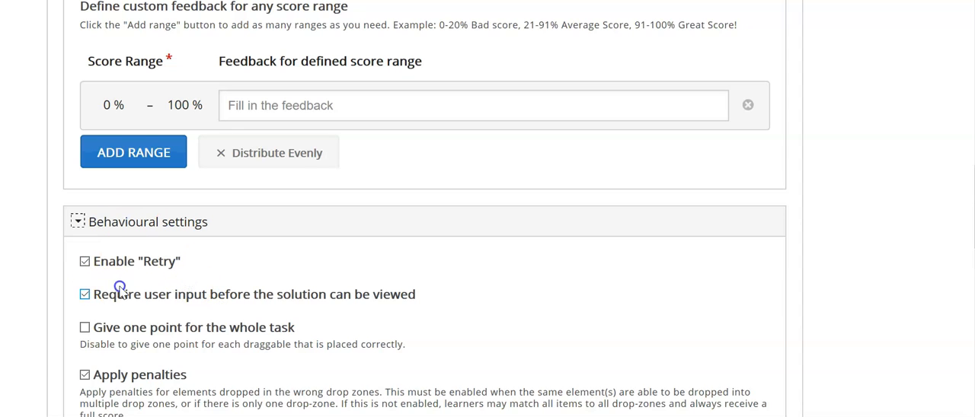
pyautogui.scroll(-3, 378, 259)
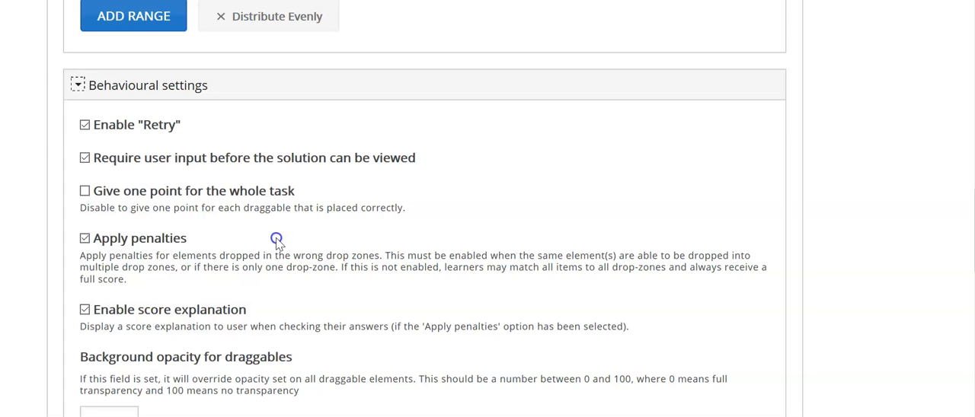
pyautogui.click(86, 191)
# - Review the remaining behavioural settings and the H5P display options, and return to the background image and task size settings
pyautogui.scroll(-2, 327, 204)
pyautogui.scroll(-6, 327, 204)
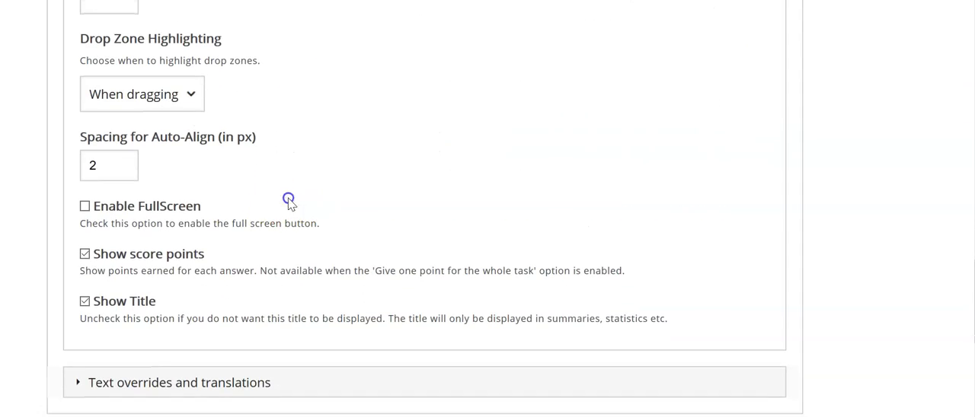
pyautogui.scroll(-2, 352, 220)
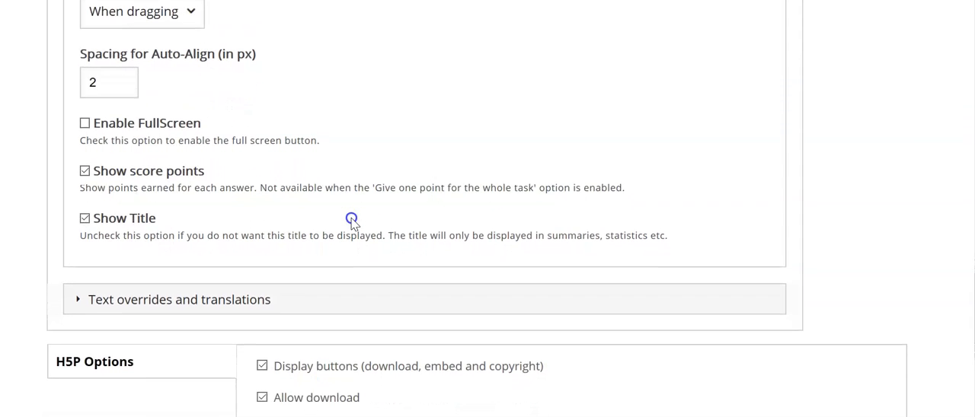
pyautogui.scroll(-2, 351, 220)
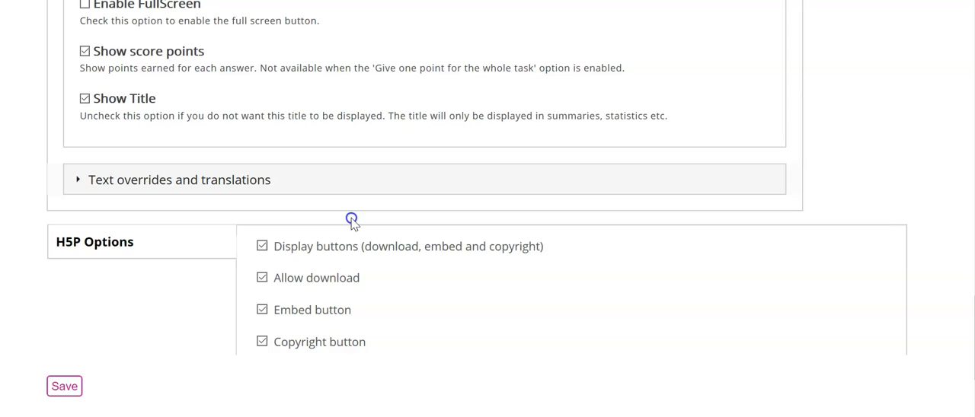
pyautogui.scroll(1, 442, 299)
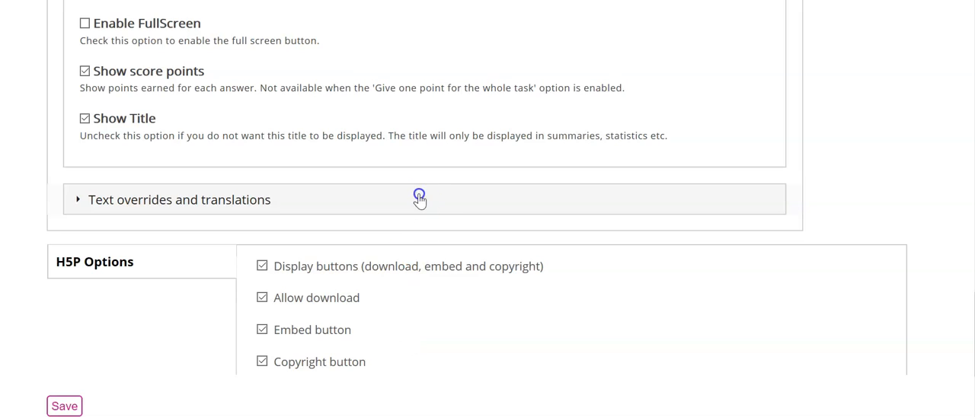
pyautogui.scroll(4, 419, 199)
pyautogui.scroll(6, 419, 196)
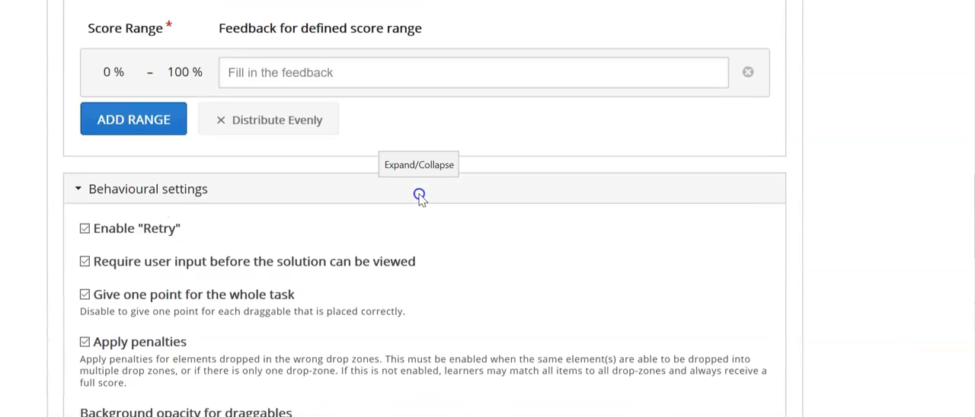
pyautogui.scroll(4, 419, 197)
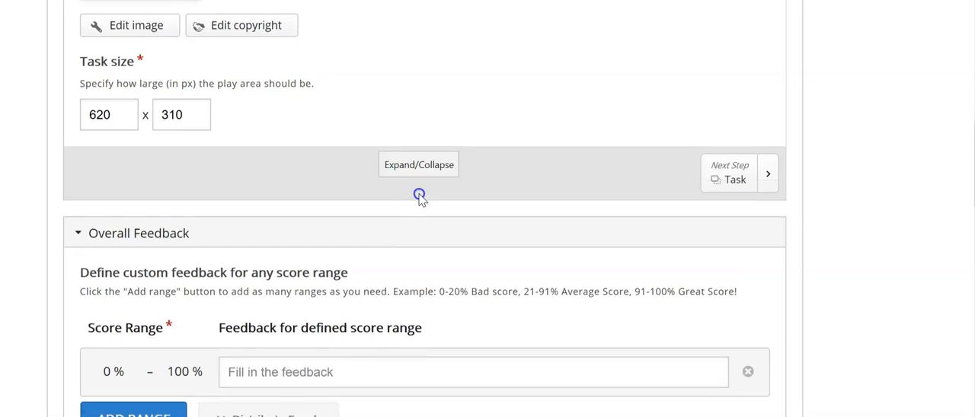
pyautogui.scroll(1, 420, 198)
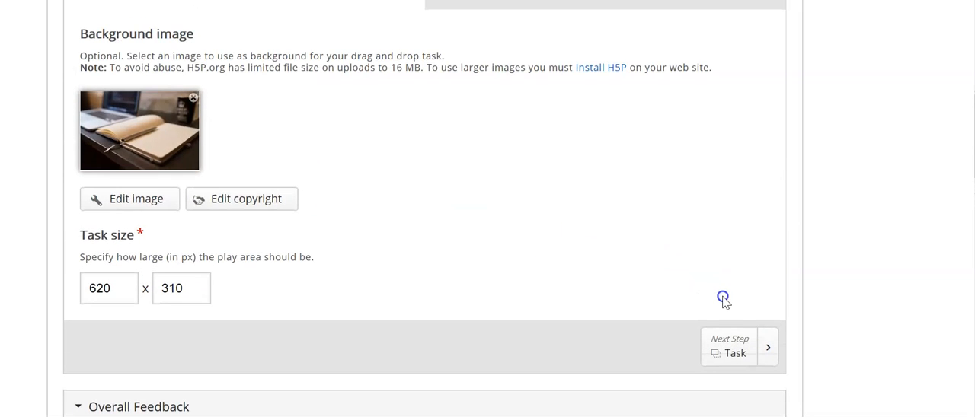
# - Proceed to the Task step and place a drop zone on the background image at about position 230, 150
pyautogui.click(729, 355)
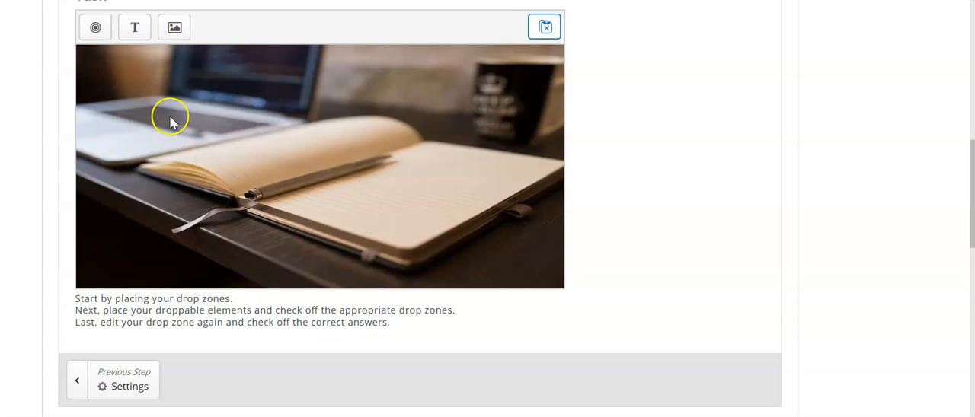
pyautogui.click(94, 27)
pyautogui.moveTo(94, 29); pyautogui.dragTo(259, 164)
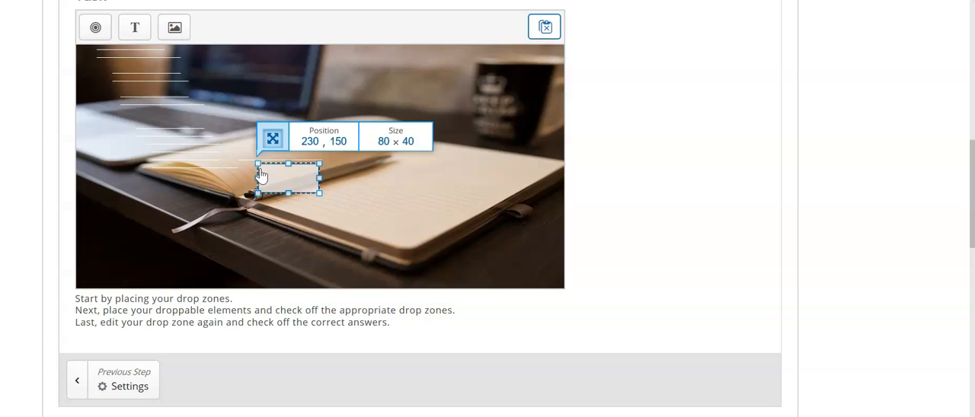
# - Set the new drop zone's background opacity to 30 and enter "desktop" as its label without strikethrough
pyautogui.doubleClick(259, 175)
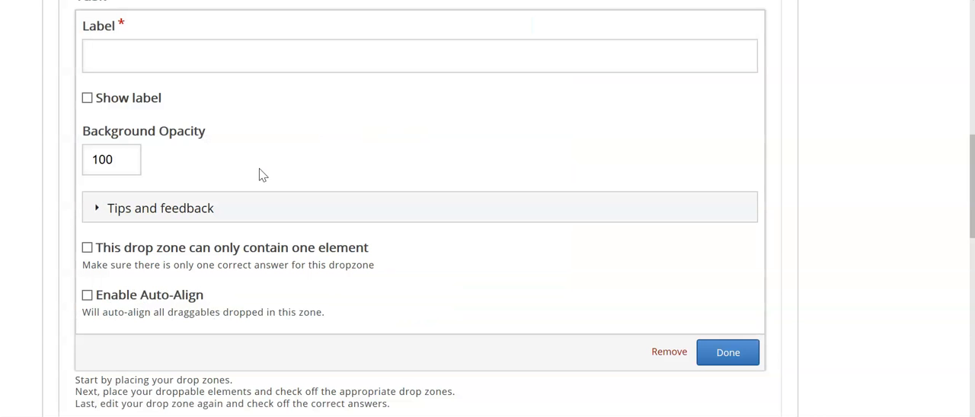
pyautogui.click(113, 161)
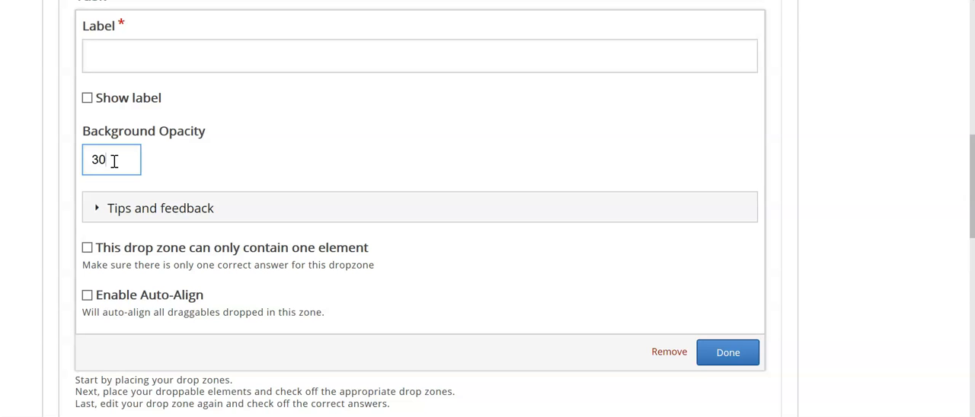
pyautogui.click(251, 149)
pyautogui.scroll(3, 251, 149)
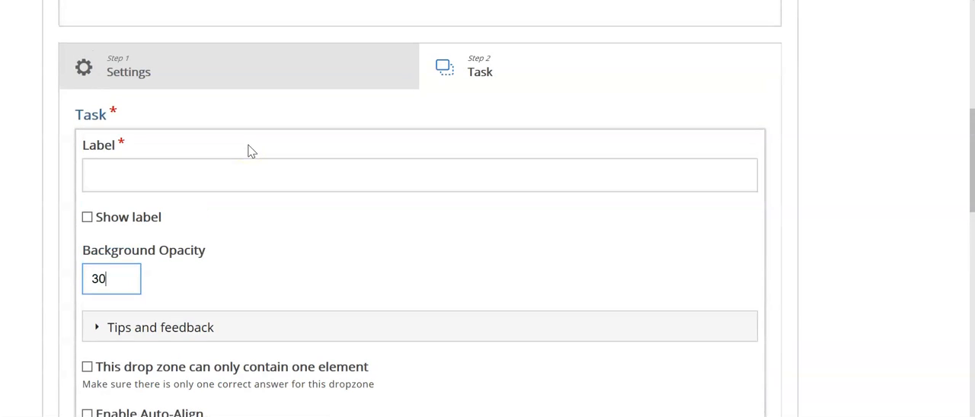
pyautogui.click(137, 175)
pyautogui.click(134, 173)
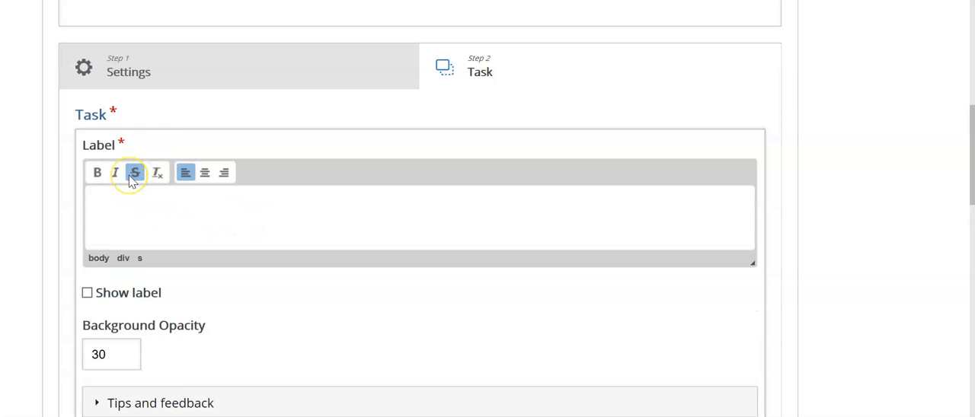
pyautogui.click(134, 174)
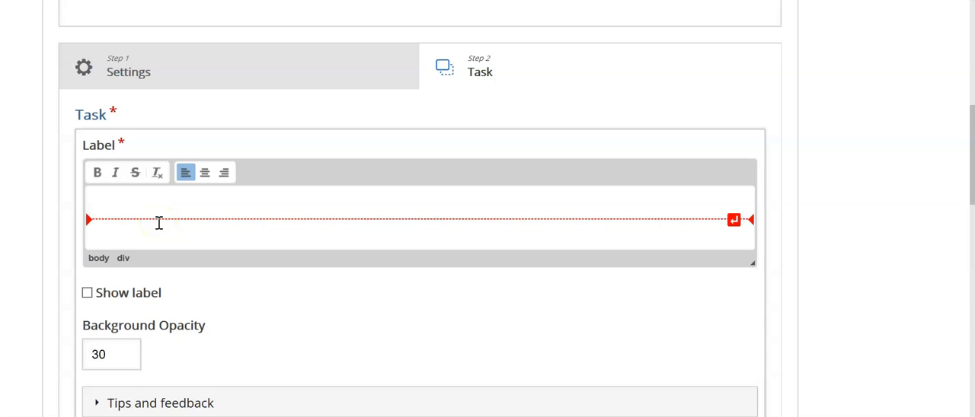
pyautogui.write('desktop')
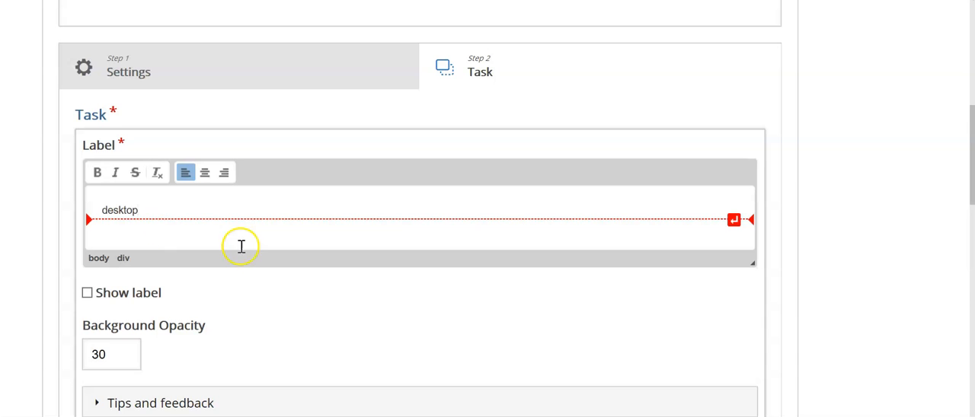
# - Restrict the drop zone to one element and enter "desktop" as the content title, closing the drop zone settings
pyautogui.scroll(-5, 246, 251)
pyautogui.scroll(-1, 246, 256)
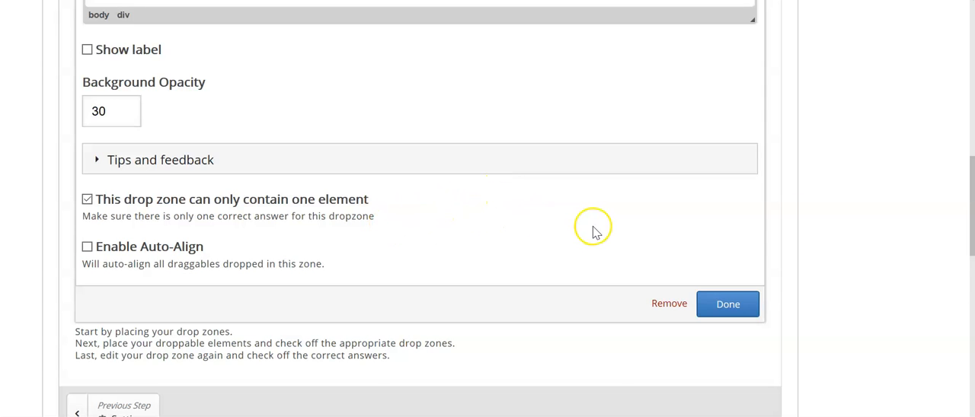
pyautogui.scroll(3, 594, 231)
pyautogui.scroll(2, 596, 232)
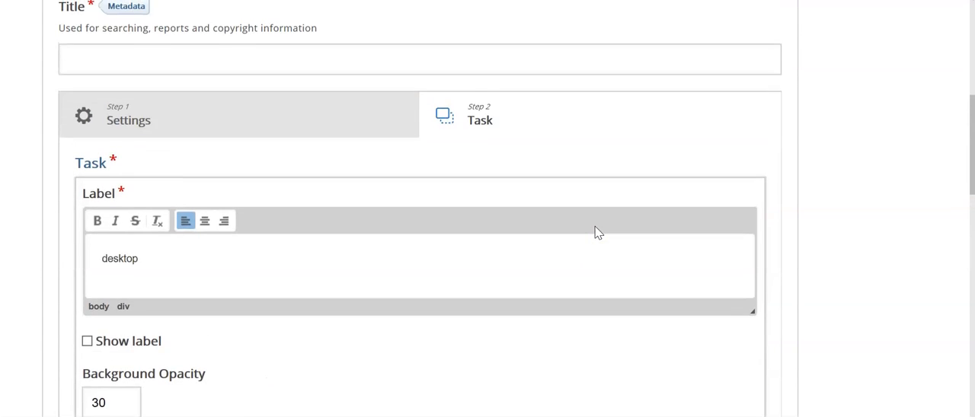
pyautogui.click(193, 99)
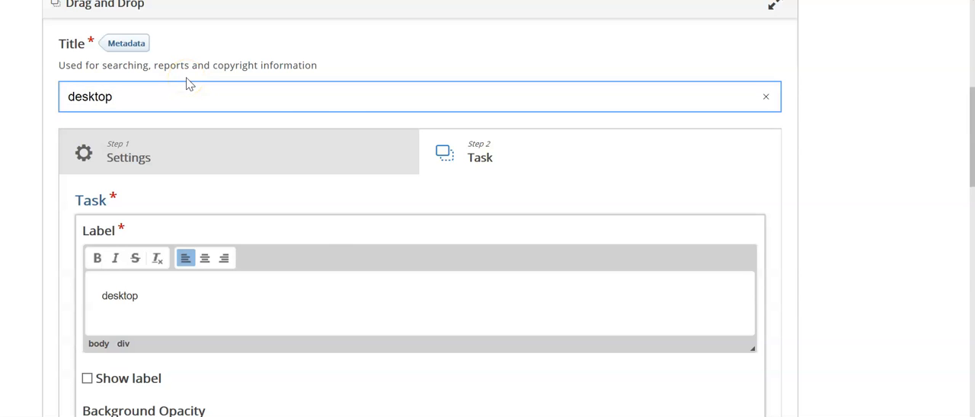
pyautogui.scroll(-5, 349, 152)
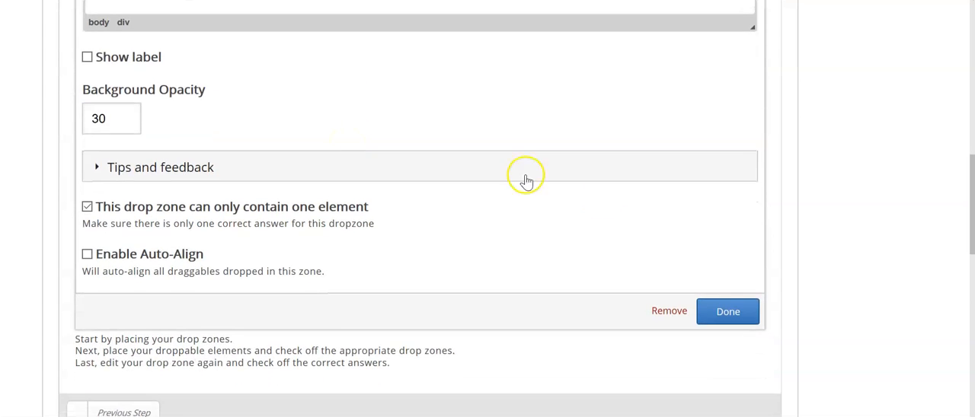
pyautogui.click(718, 312)
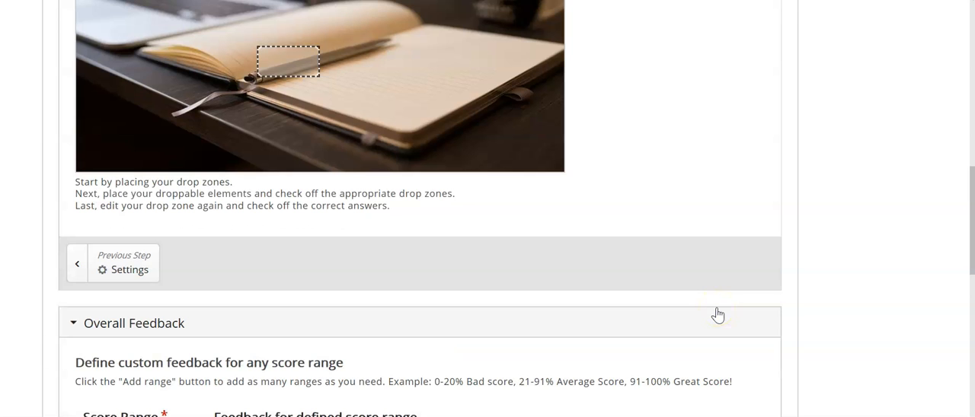
# - Reposition and enlarge the drop zone so that it covers the open notebook and the desk area around it
pyautogui.scroll(2, 251, 228)
pyautogui.click(296, 200)
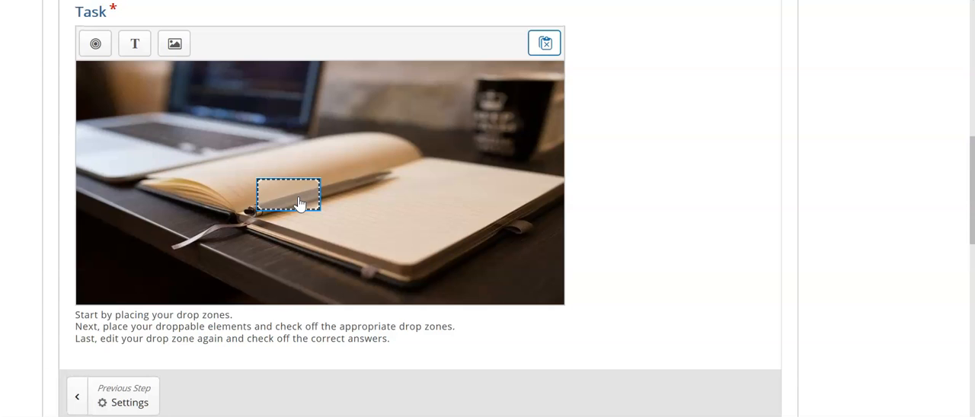
pyautogui.click(298, 200)
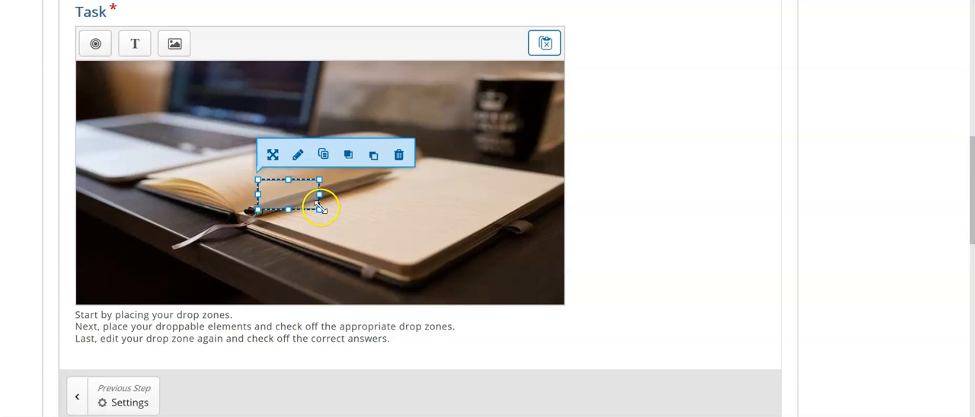
pyautogui.click(419, 215)
pyautogui.click(305, 201)
pyautogui.moveTo(305, 208); pyautogui.dragTo(524, 279)
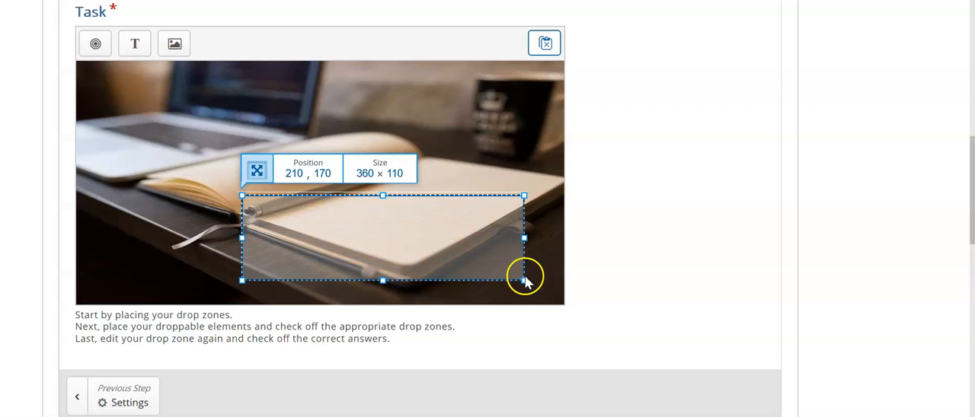
pyautogui.moveTo(383, 196); pyautogui.dragTo(371, 150)
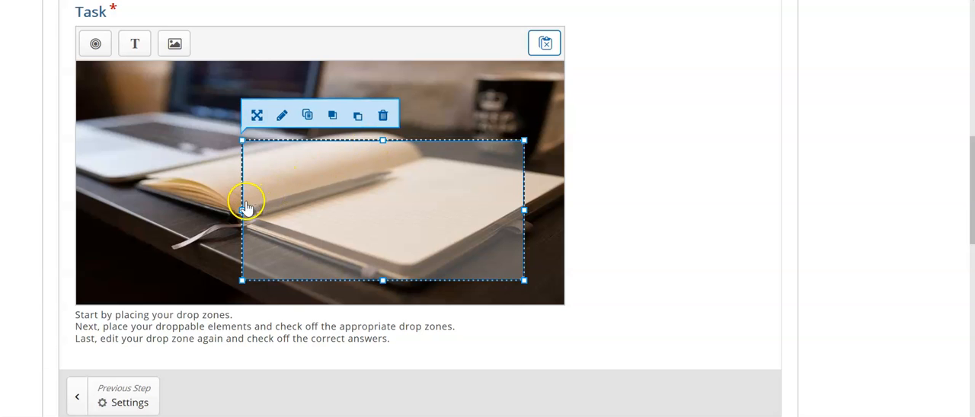
pyautogui.moveTo(245, 211); pyautogui.dragTo(124, 196)
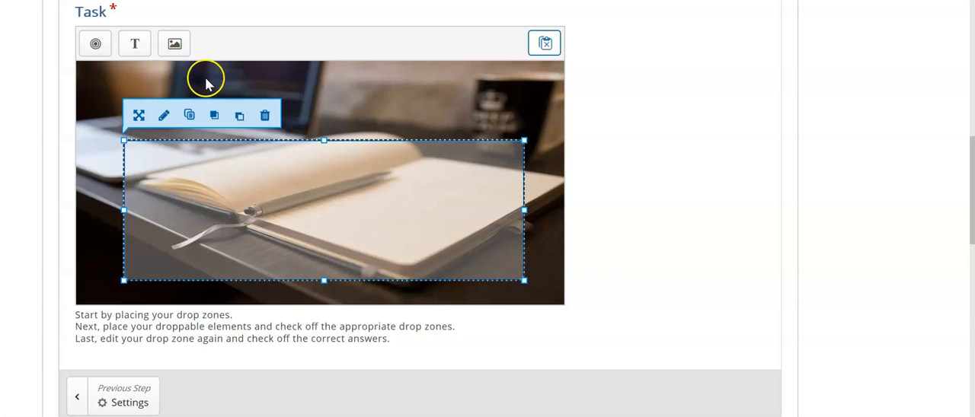
pyautogui.click(352, 117)
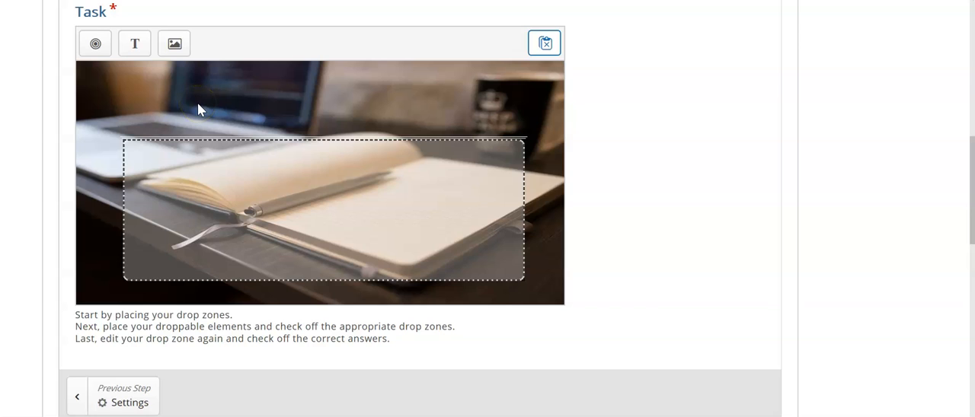
# - Add an image element to the task using the picture "apple-1702316_640" from the Pictures folder
pyautogui.click(175, 46)
pyautogui.click(137, 101)
pyautogui.click(136, 102)
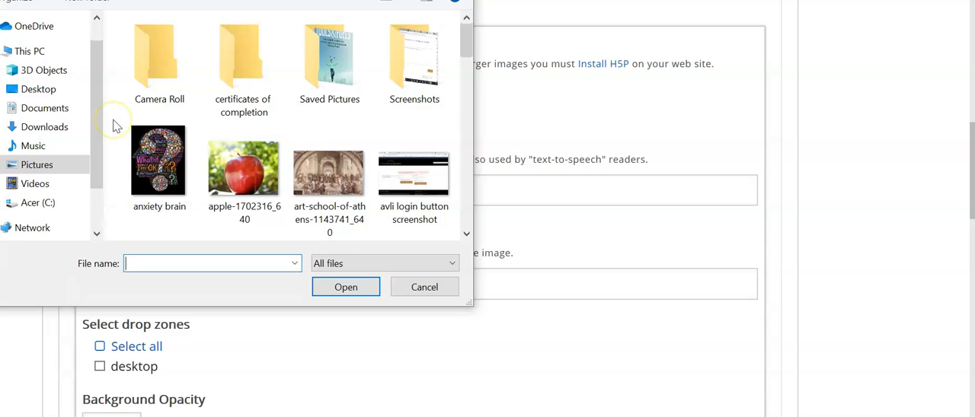
pyautogui.scroll(-1, 114, 124)
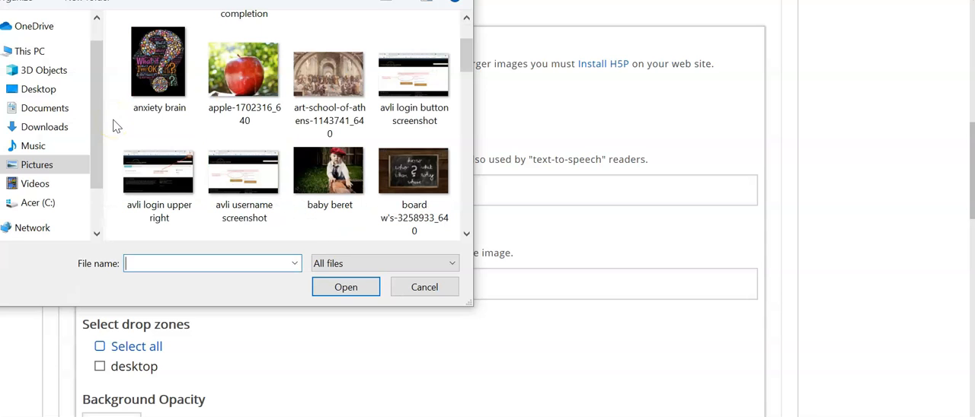
pyautogui.doubleClick(254, 68)
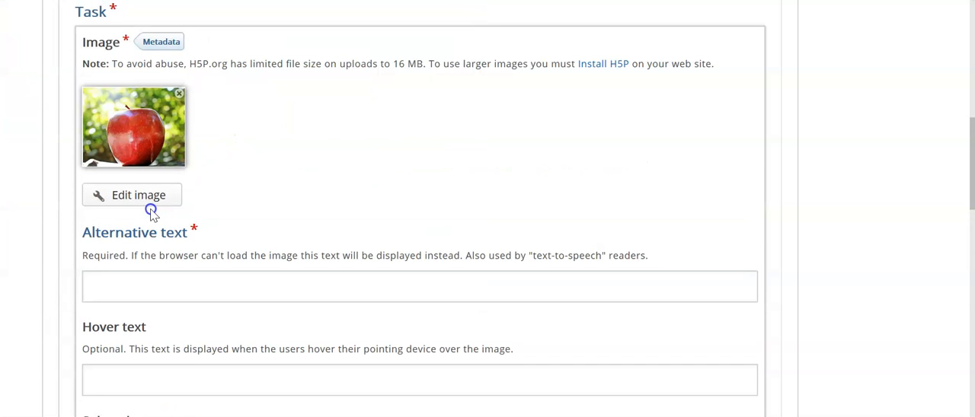
# - Crop the apple picture closely around the apple and its stem, and save the edited image
pyautogui.click(128, 196)
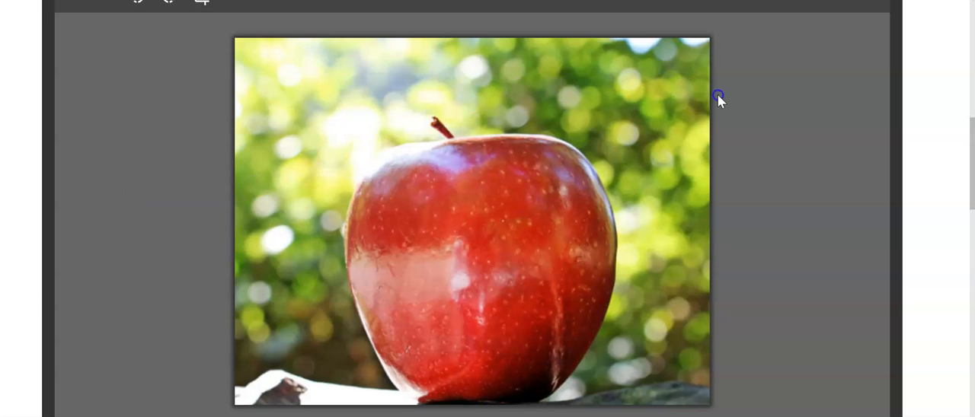
pyautogui.scroll(1, 760, 111)
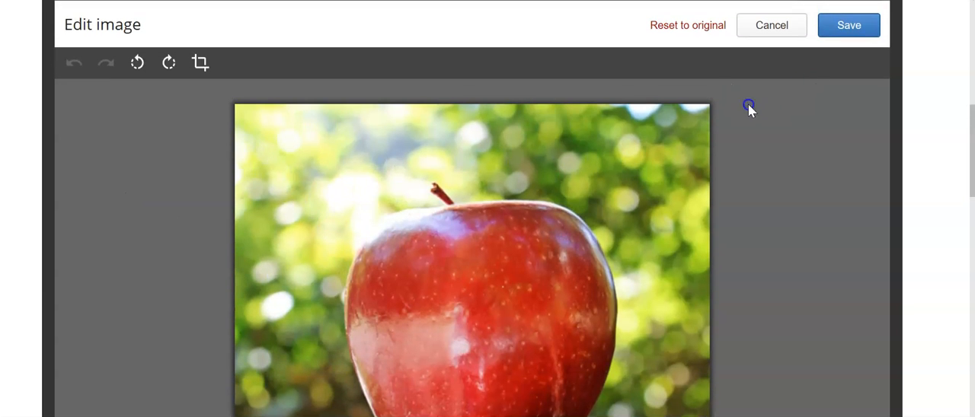
pyautogui.click(200, 65)
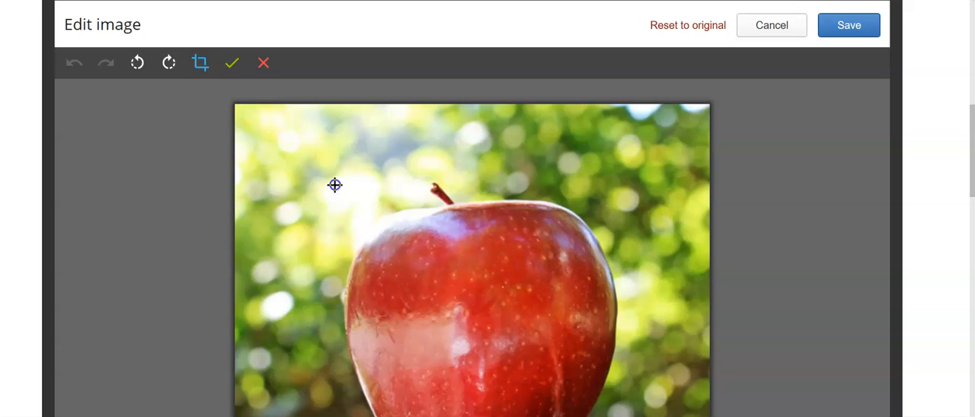
pyautogui.scroll(-2, 127, 210)
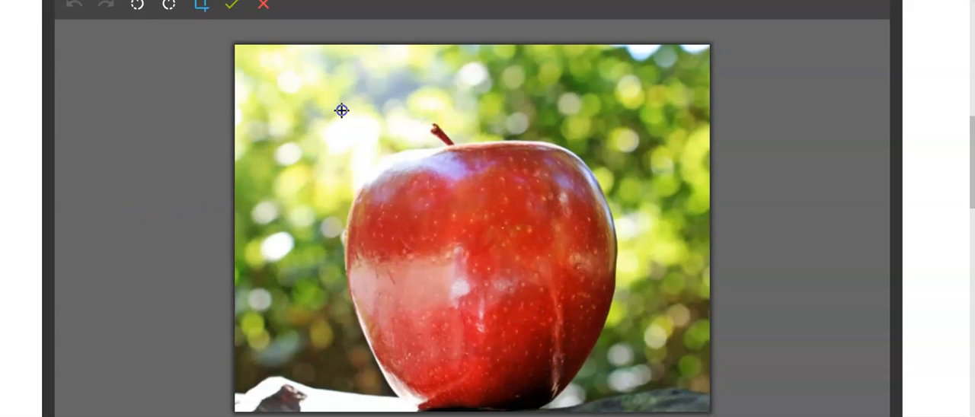
pyautogui.moveTo(345, 115); pyautogui.dragTo(646, 412)
pyautogui.scroll(3, 827, 296)
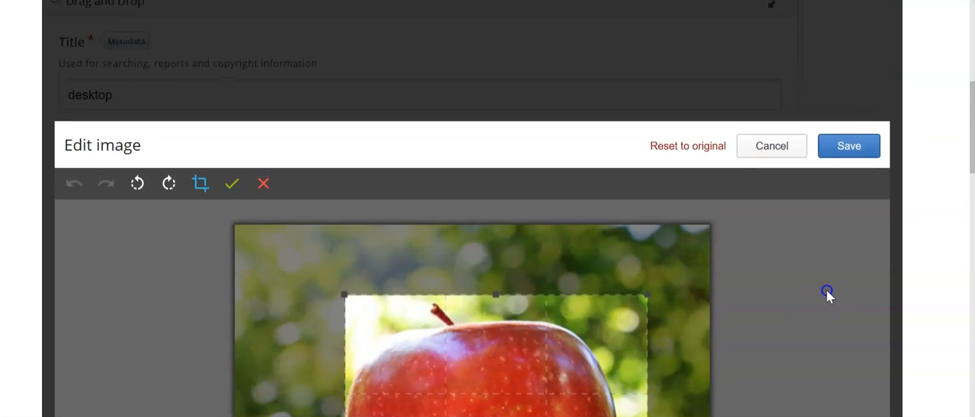
pyautogui.click(856, 151)
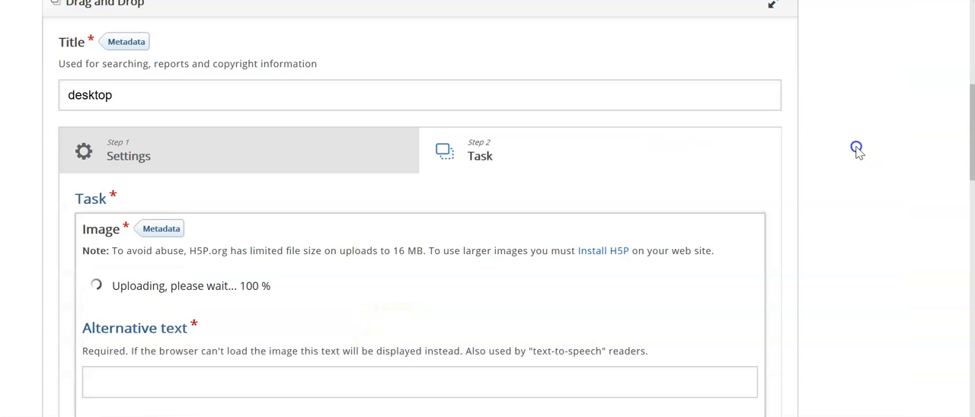
# - Enter "apple" as both the alternative text and the hover text of the image element
pyautogui.scroll(-3, 427, 326)
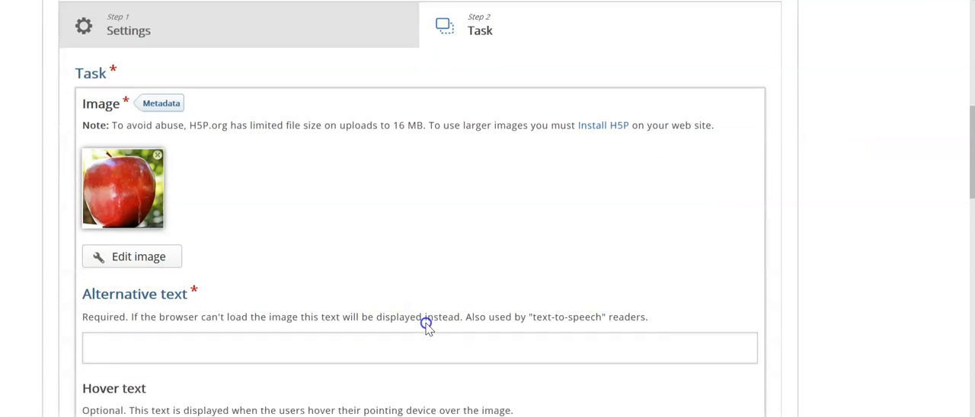
pyautogui.scroll(-1, 190, 305)
pyautogui.click(171, 276)
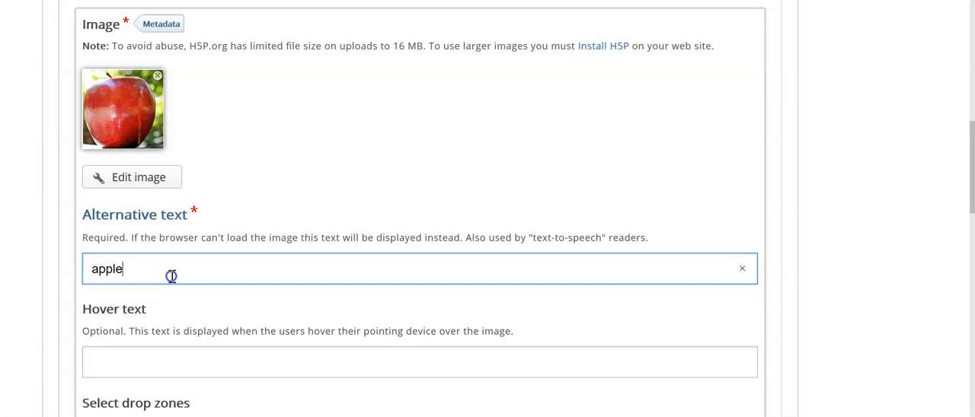
pyautogui.write('apple')
pyautogui.scroll(-2, 396, 254)
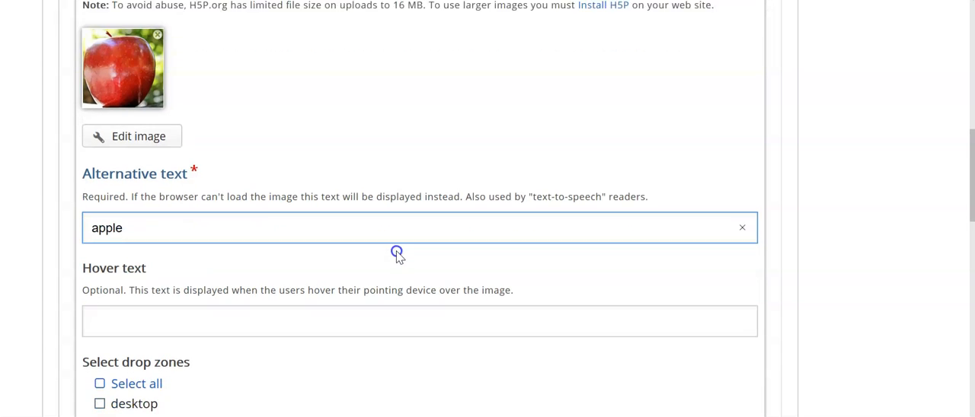
pyautogui.click(234, 301)
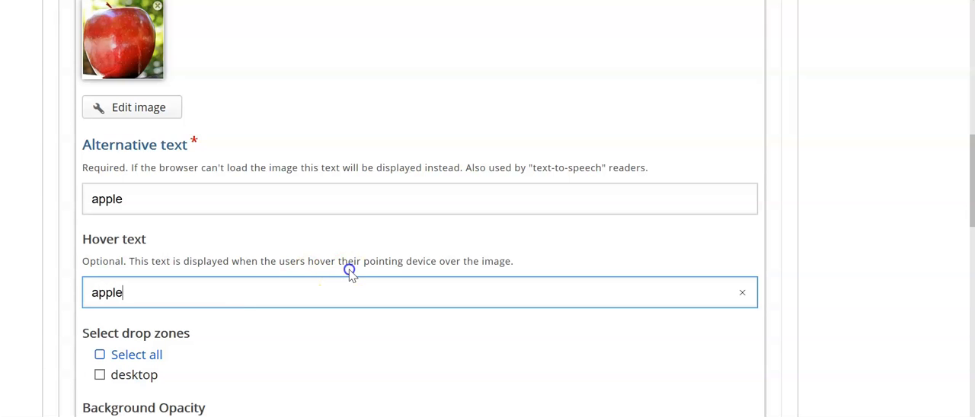
# - Allow the apple image to be dropped in the "desktop" drop zone
pyautogui.scroll(-4, 513, 271)
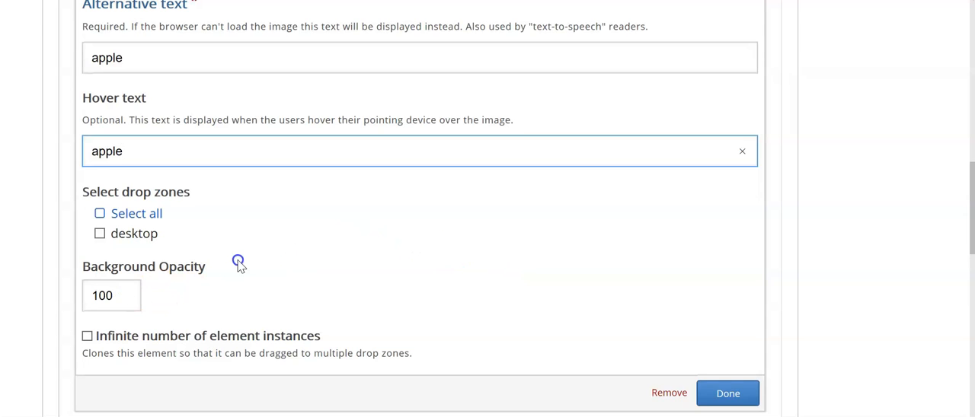
pyautogui.click(100, 234)
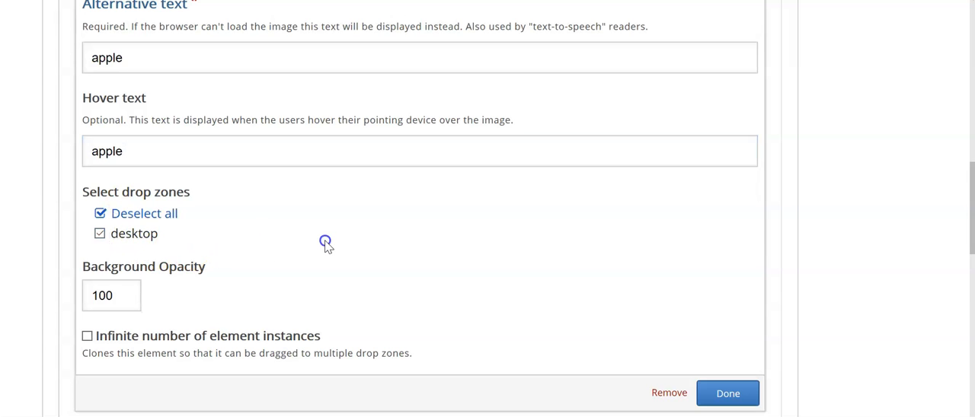
pyautogui.scroll(-1, 325, 242)
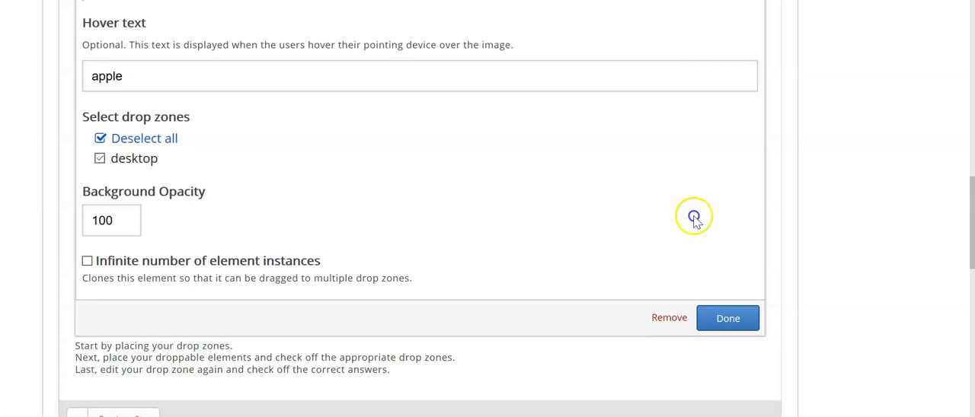
# - Confirm the apple image's settings and move the apple just above the drop zone, slightly right of the background's centre
pyautogui.click(727, 318)
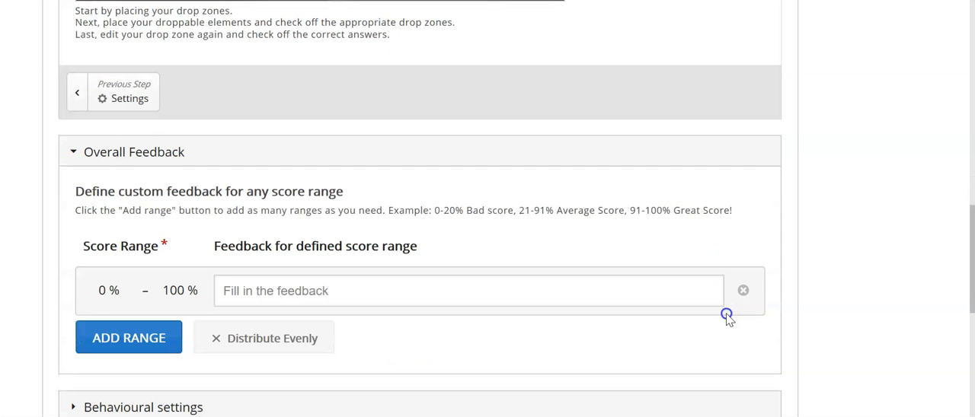
pyautogui.scroll(4, 533, 200)
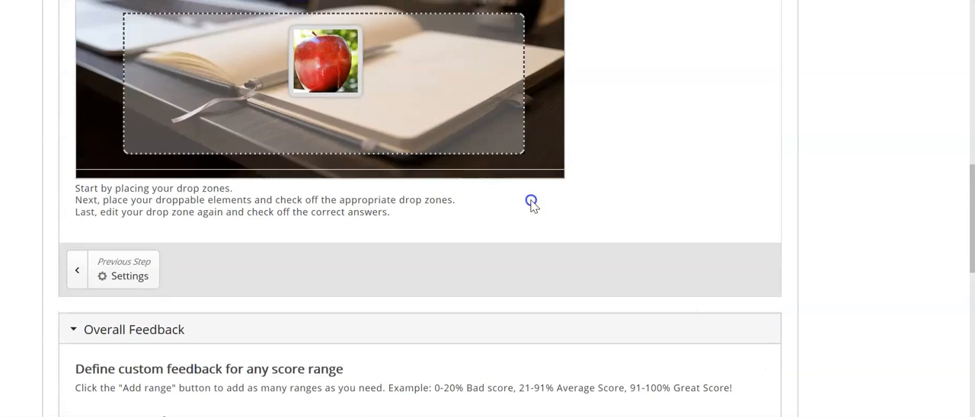
pyautogui.click(315, 164)
pyautogui.moveTo(314, 164); pyautogui.dragTo(411, 72)
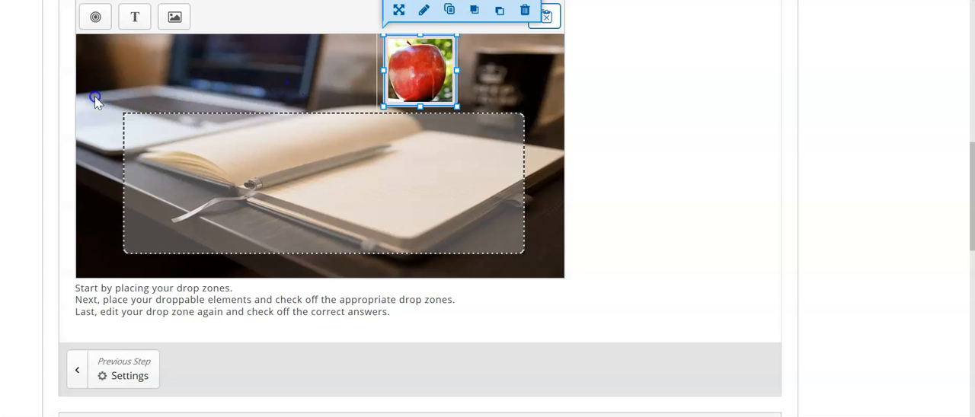
pyautogui.click(67, 358)
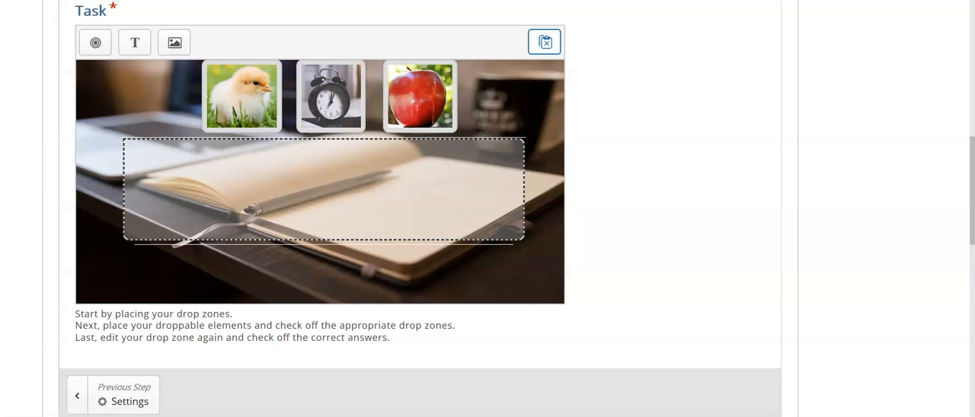
pyautogui.click(406, 91)
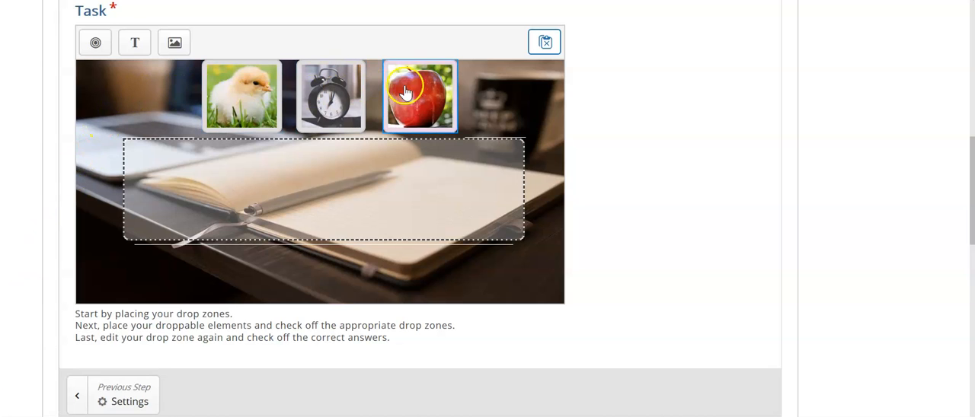
pyautogui.click(152, 102)
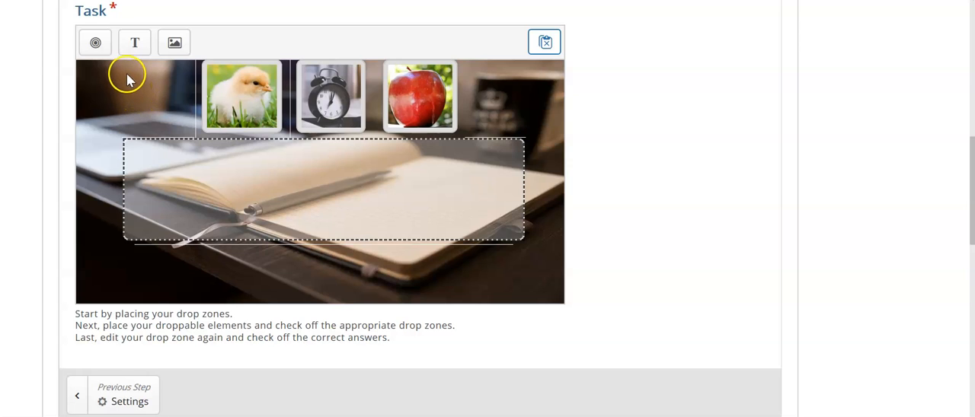
pyautogui.click(239, 107)
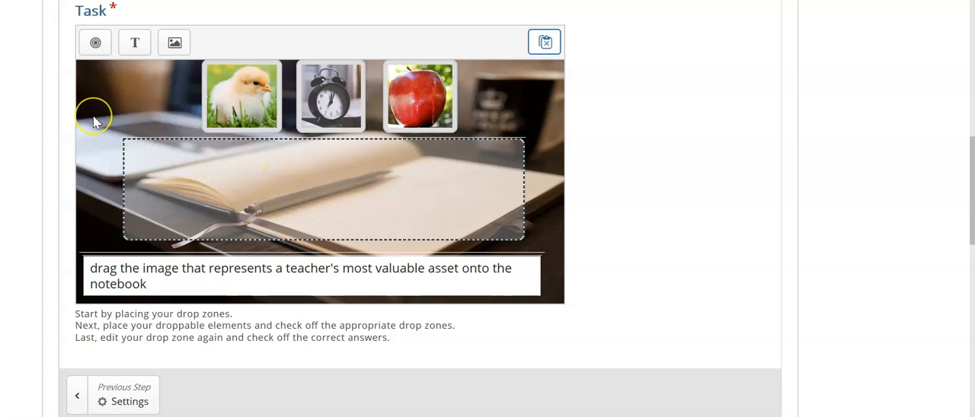
pyautogui.scroll(1, 94, 120)
pyautogui.scroll(-1, 94, 122)
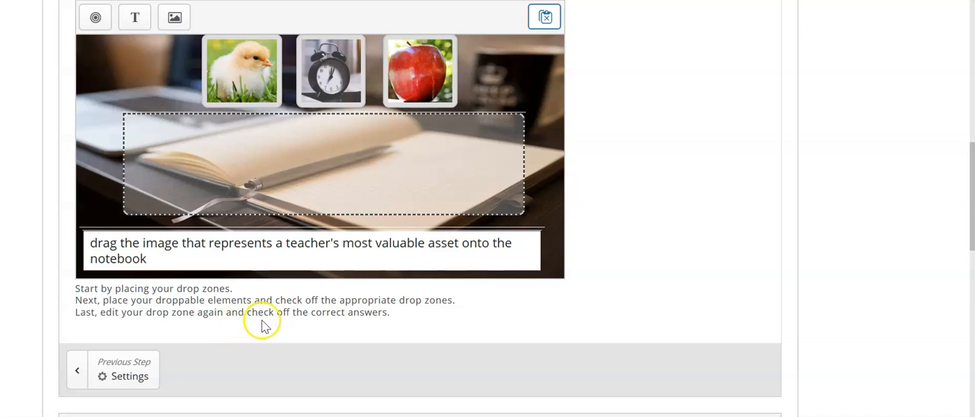
# - Open the "desktop" drop zone's settings and mark the clock image as its correct element
pyautogui.click(331, 181)
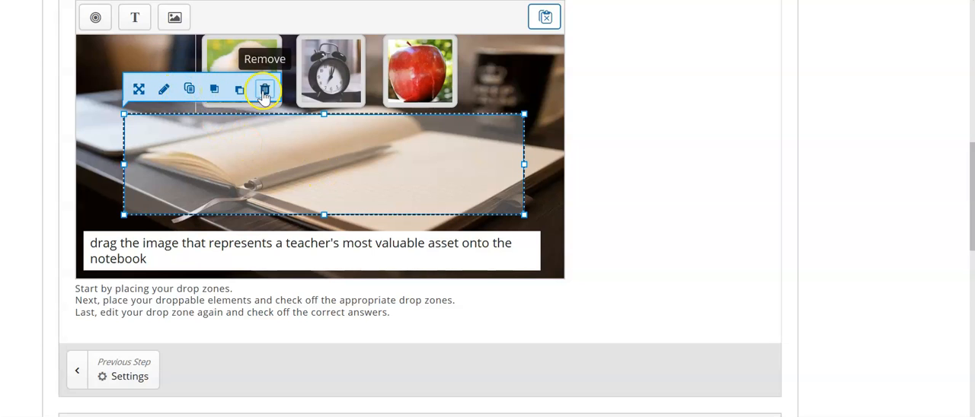
pyautogui.click(164, 91)
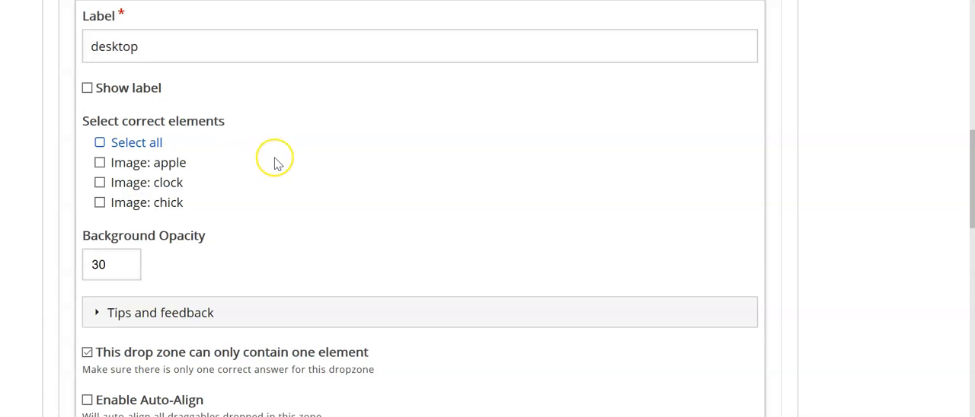
pyautogui.scroll(1, 274, 158)
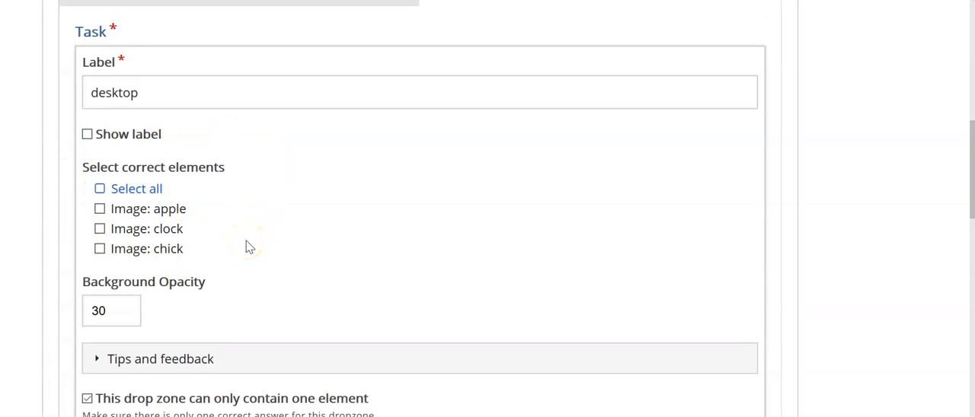
pyautogui.scroll(1, 246, 248)
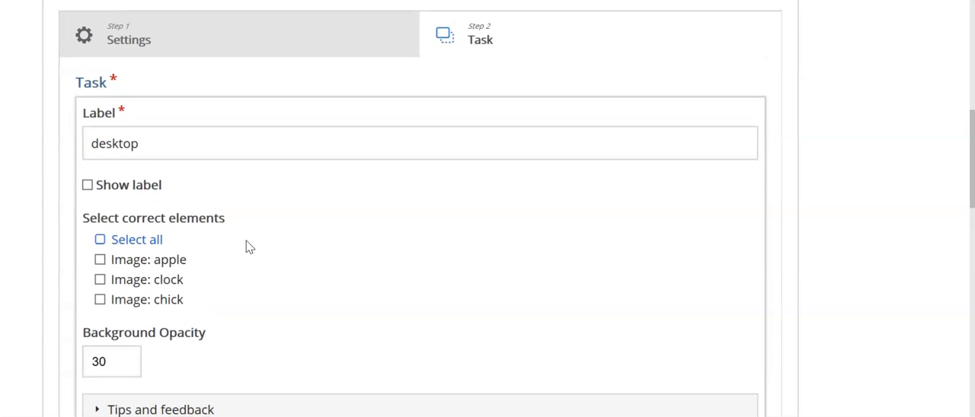
pyautogui.scroll(-1, 246, 248)
pyautogui.scroll(-1, 246, 247)
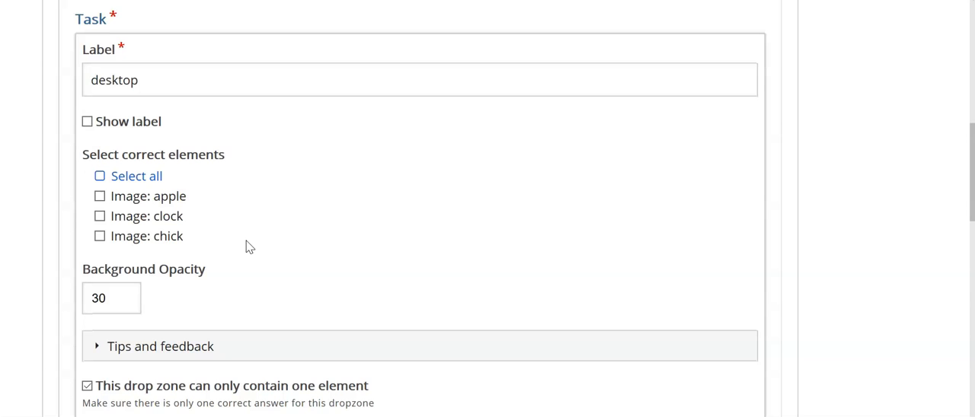
pyautogui.click(100, 217)
# - Set the "desktop" drop zone's background opacity to 25 and confirm the drop zone settings
pyautogui.scroll(-2, 320, 242)
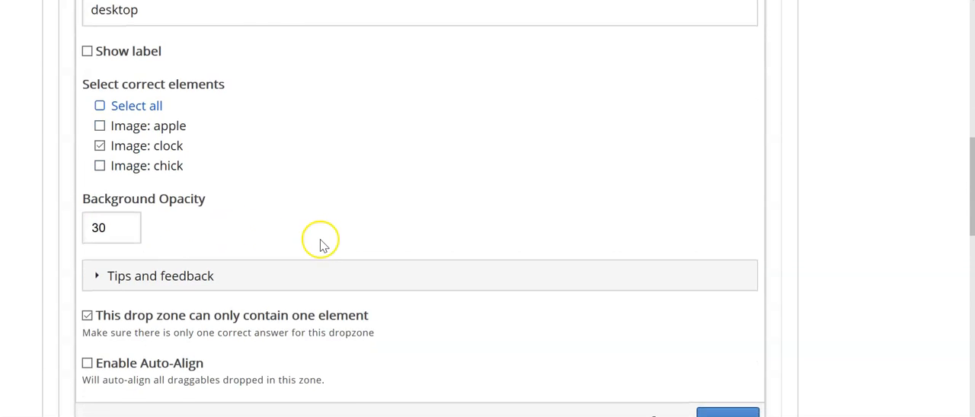
pyautogui.click(111, 229)
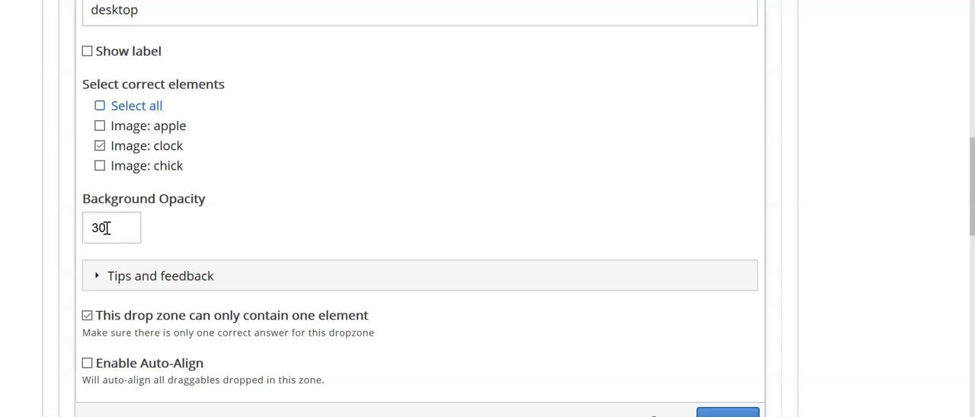
pyautogui.click(107, 228)
pyautogui.write('25')
pyautogui.scroll(-2, 374, 186)
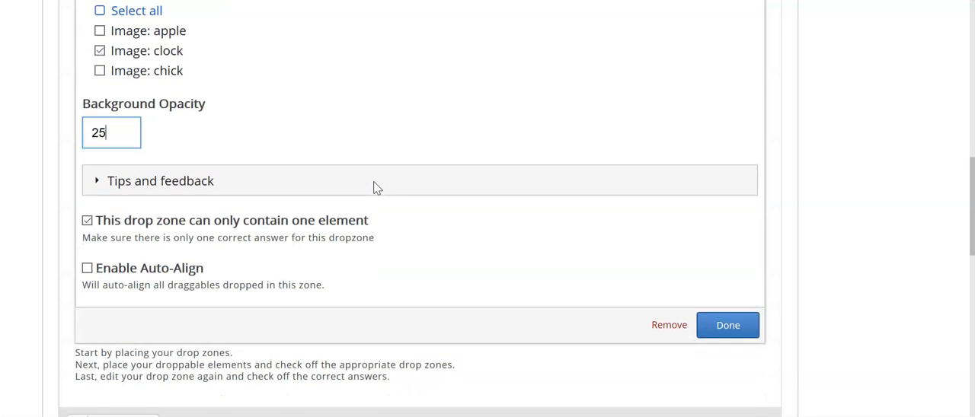
pyautogui.scroll(-1, 373, 187)
pyautogui.scroll(-1, 373, 187)
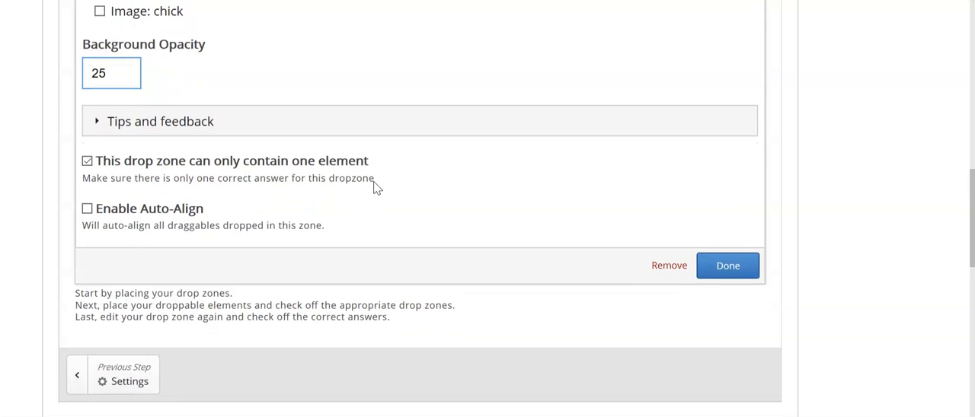
pyautogui.scroll(7, 373, 186)
pyautogui.scroll(5, 374, 186)
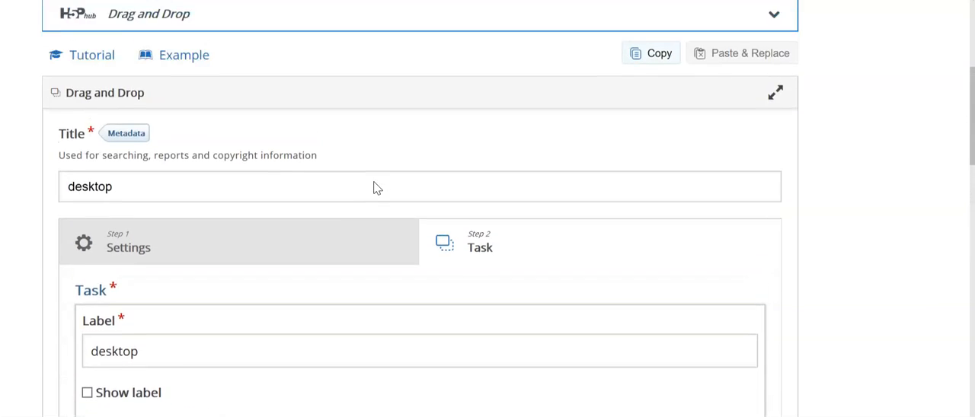
pyautogui.scroll(-9, 373, 187)
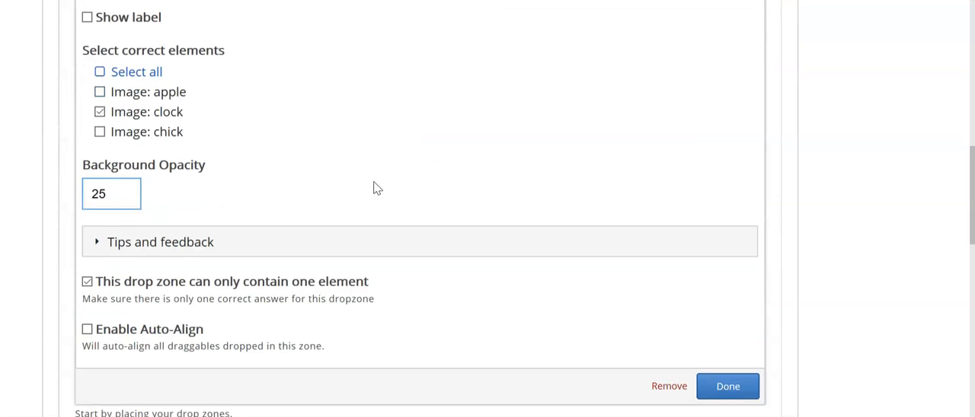
pyautogui.scroll(-3, 373, 188)
pyautogui.click(722, 277)
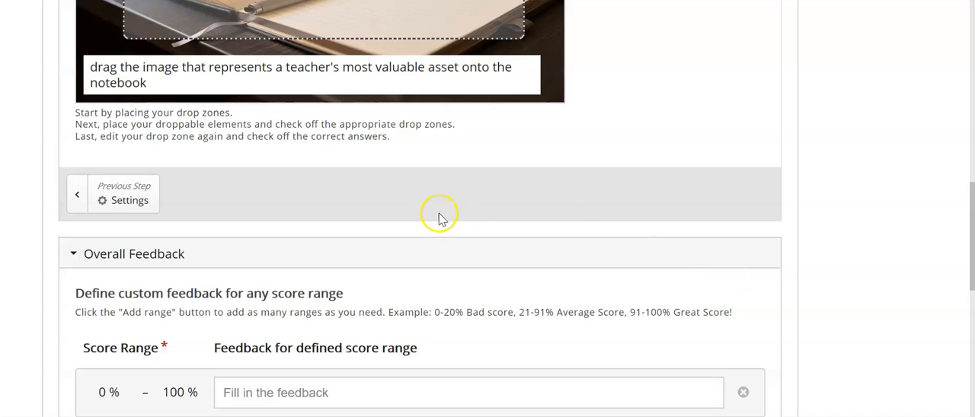
# - Review the task layout with its draggable images, drop zone and instruction text
pyautogui.scroll(3, 439, 219)
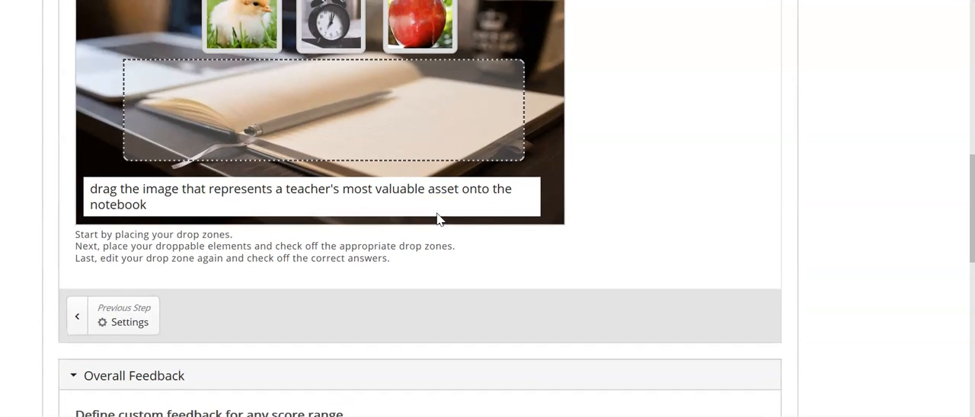
pyautogui.scroll(5, 612, 180)
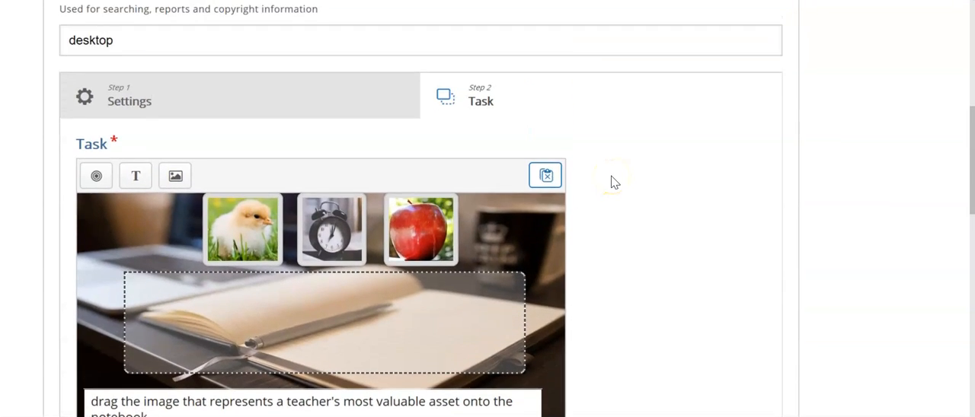
pyautogui.scroll(-8, 614, 182)
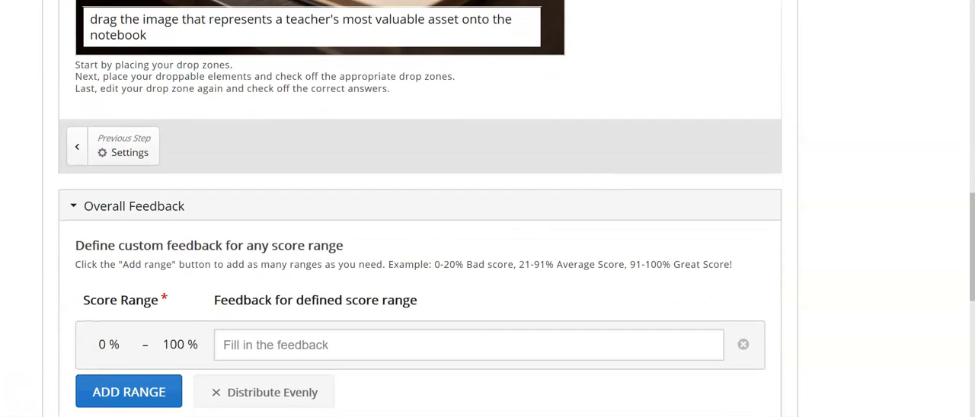
pyautogui.scroll(5, 517, 241)
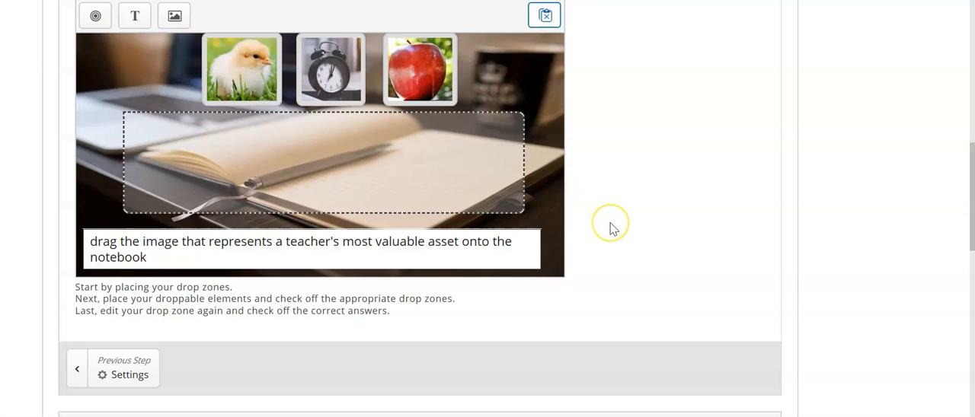
pyautogui.scroll(-1, 609, 229)
pyautogui.scroll(2, 612, 229)
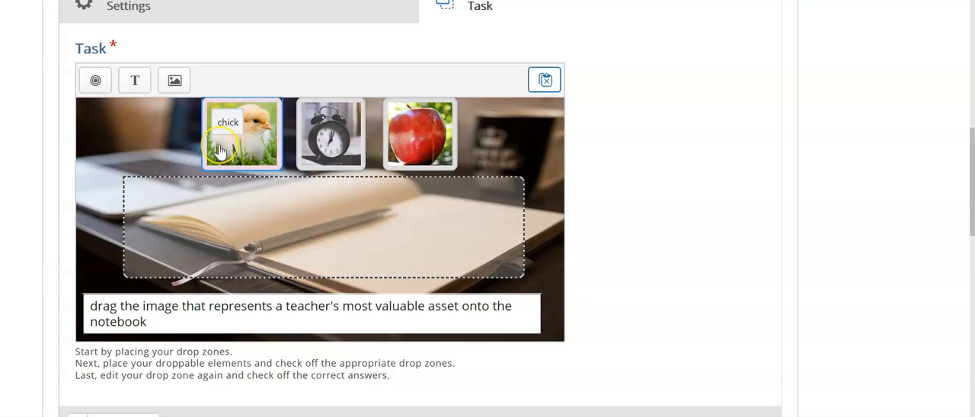
pyautogui.click(314, 144)
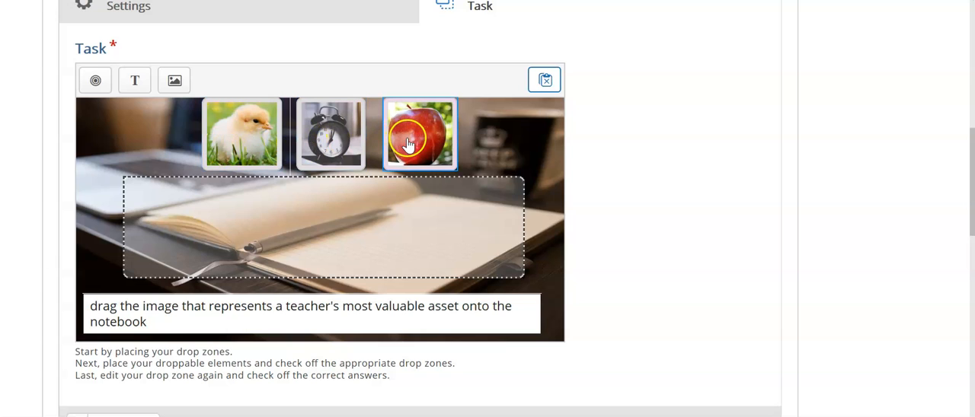
# - Save the Drag and Drop content so that it is created on the site
pyautogui.scroll(-3, 660, 192)
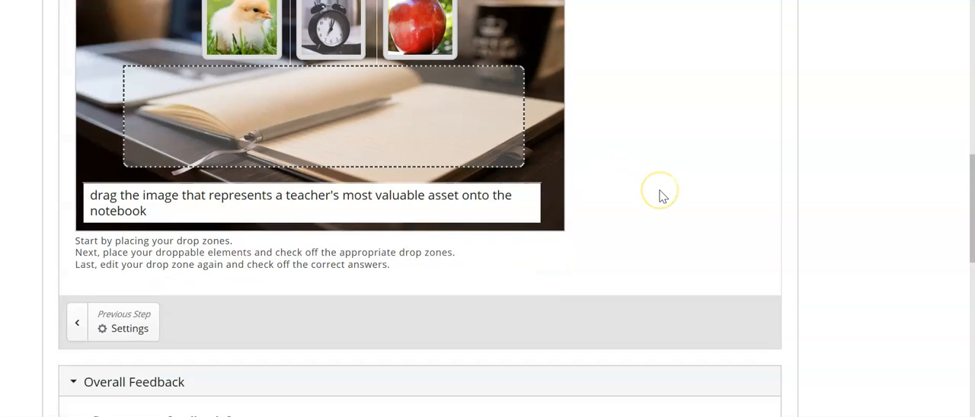
pyautogui.scroll(-5, 480, 226)
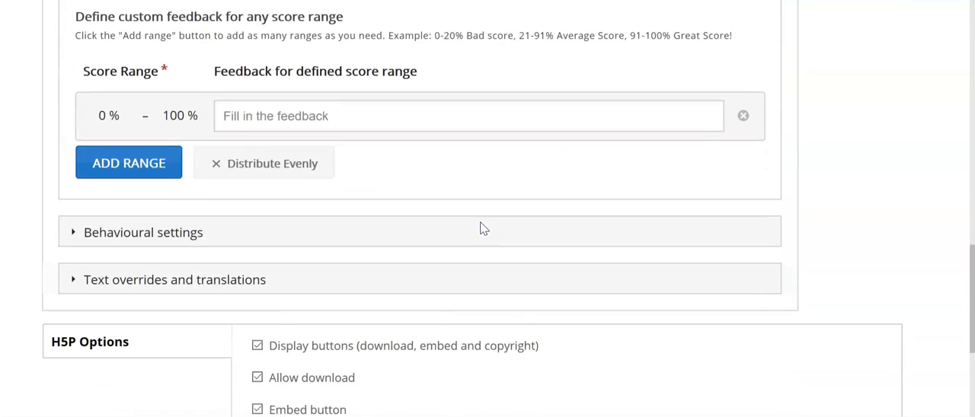
pyautogui.click(63, 333)
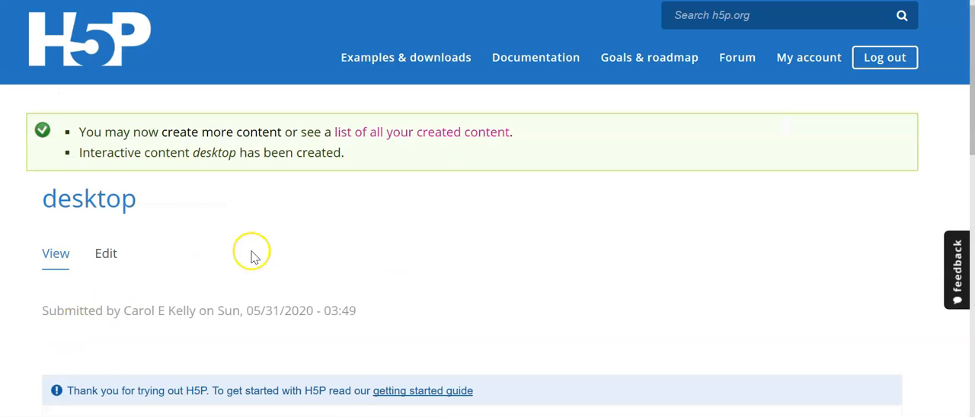
# - Examine the published activity's images, drop zone, instruction text and answer-checking option
pyautogui.scroll(-1, 371, 210)
pyautogui.scroll(-4, 371, 211)
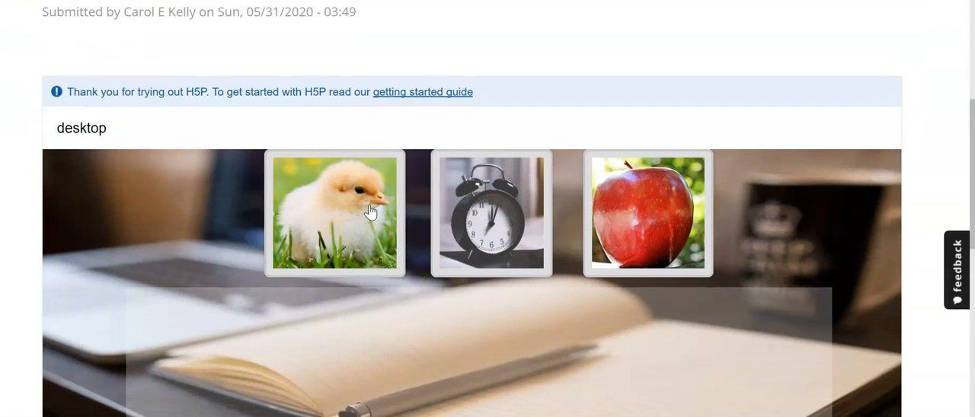
pyautogui.scroll(-1, 22, 222)
pyautogui.scroll(-2, 21, 223)
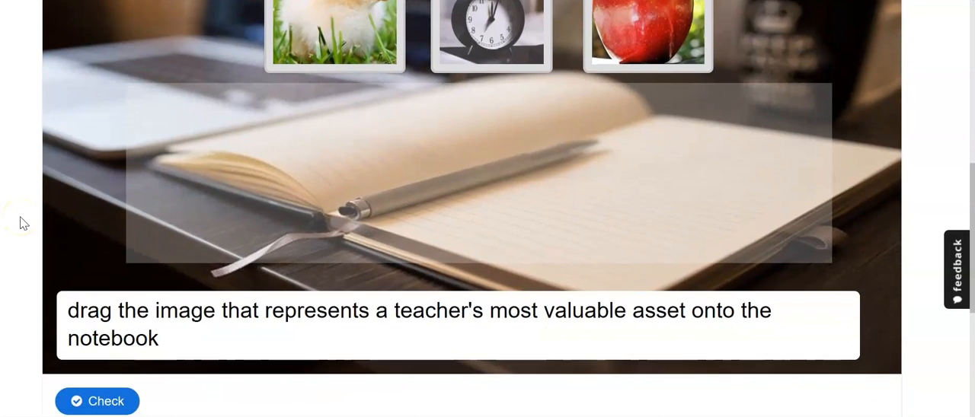
pyautogui.scroll(1, 21, 222)
pyautogui.scroll(-1, 22, 222)
pyautogui.scroll(1, 21, 223)
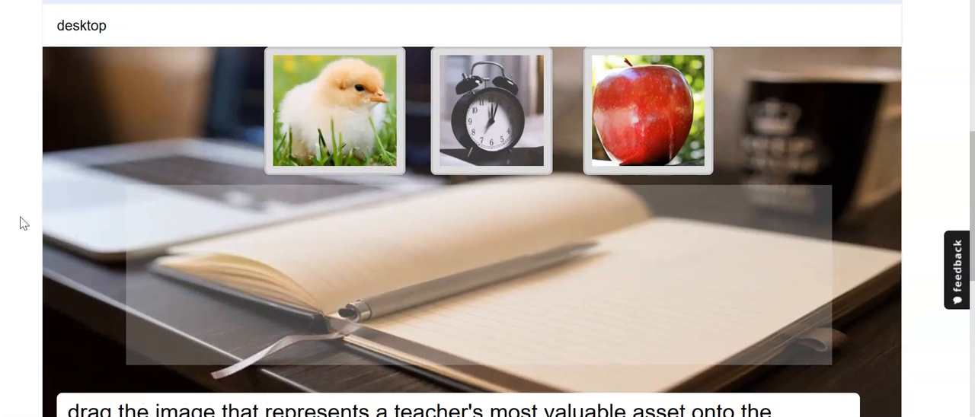
pyautogui.scroll(-1, 23, 220)
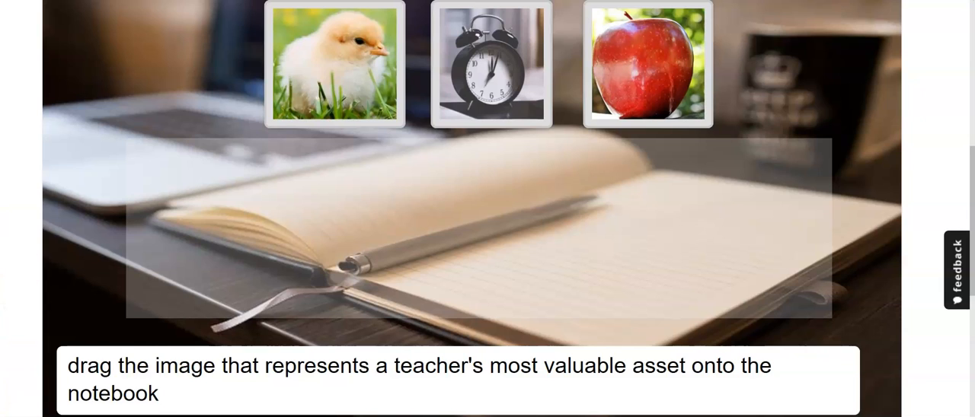
pyautogui.scroll(1, 472, 209)
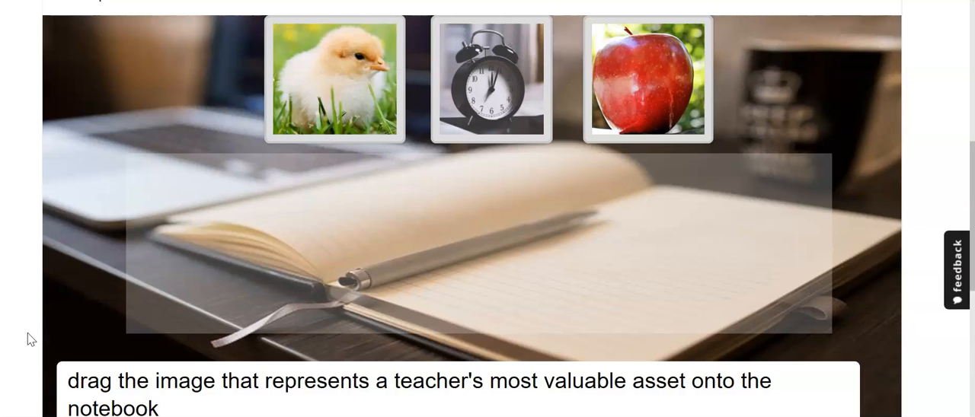
pyautogui.scroll(-1, 28, 339)
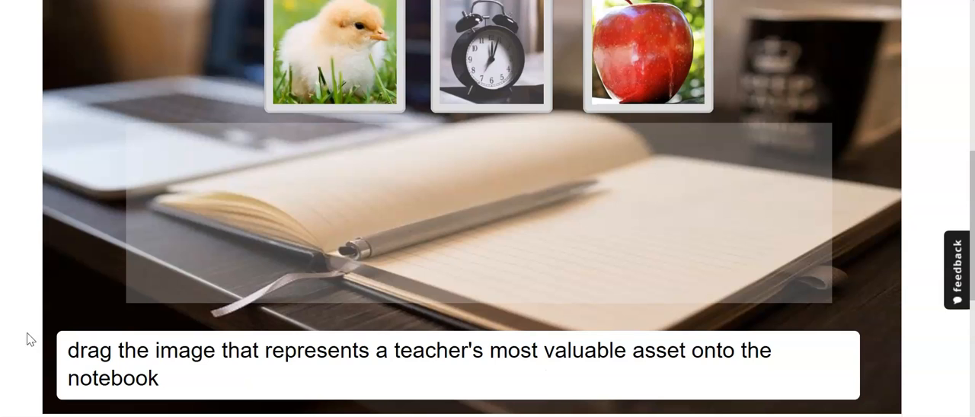
# - Open the embed code for the published Drag and Drop activity and examine its iframe code, size and hosting warning
pyautogui.scroll(-1, 28, 340)
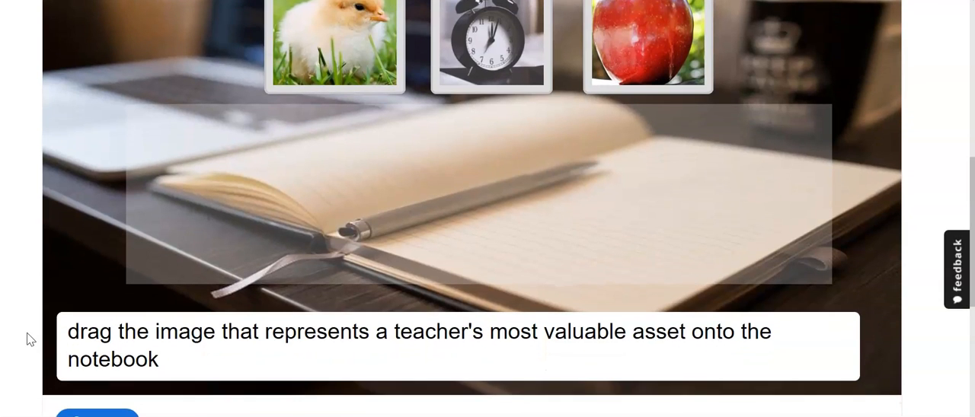
pyautogui.scroll(1, 29, 340)
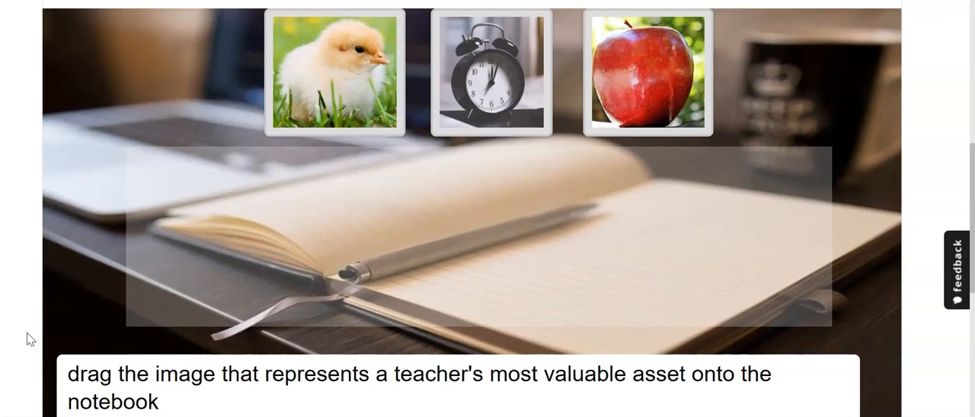
pyautogui.scroll(-3, 29, 340)
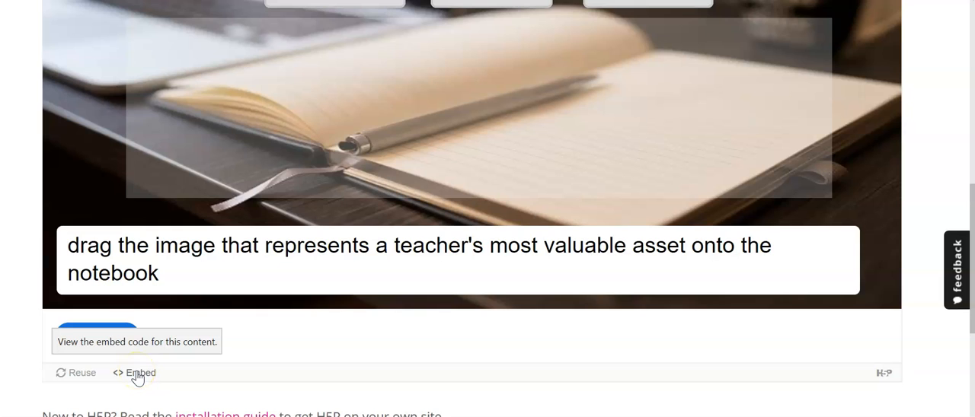
pyautogui.click(136, 374)
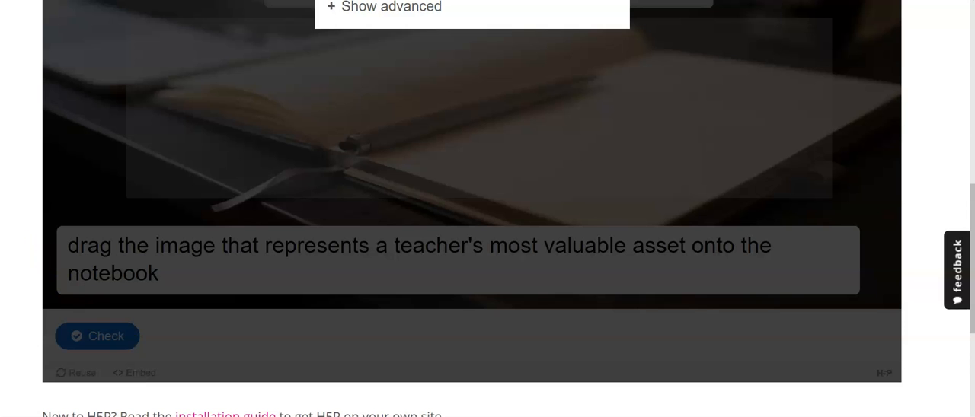
pyautogui.scroll(3, 172, 180)
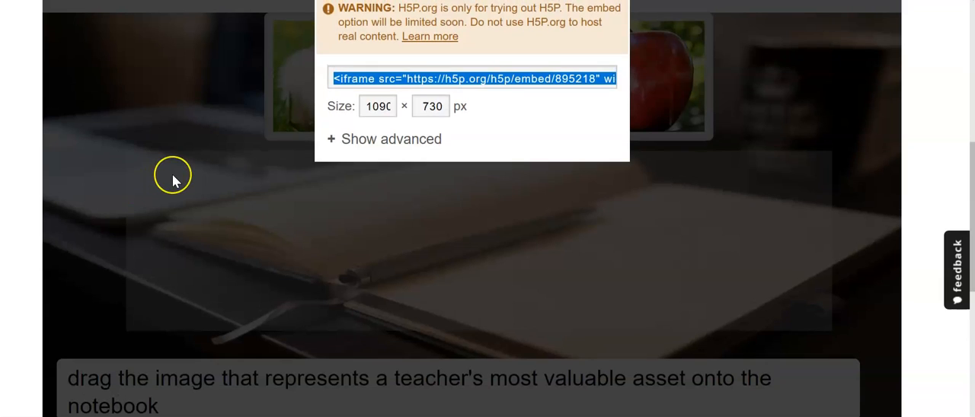
pyautogui.scroll(1, 172, 180)
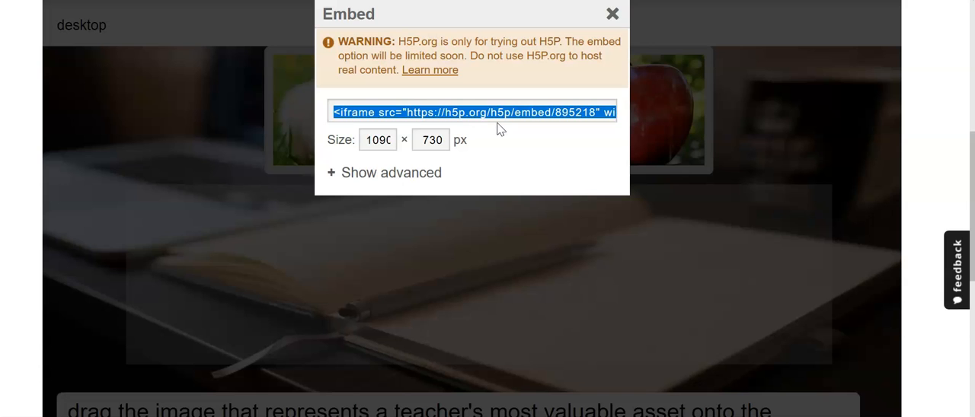
pyautogui.moveTo(497, 124); pyautogui.dragTo(83, 395)
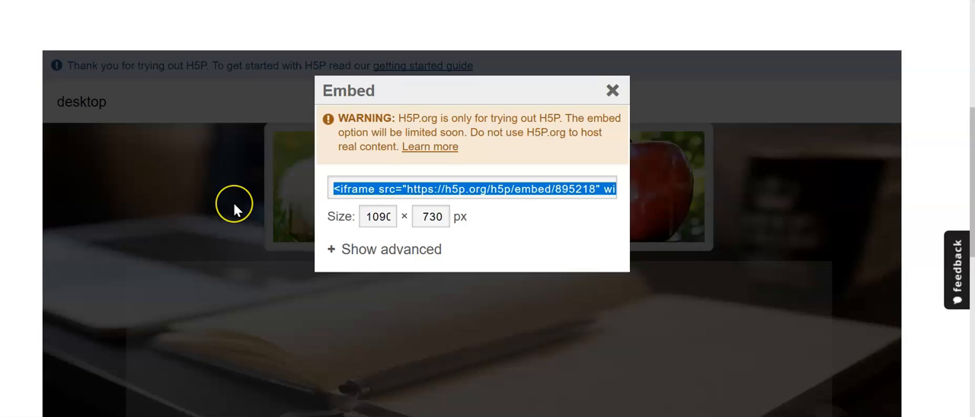
# - Open the further information linked in the embed warning and read why real content should not be created on the H5P.org test drive
pyautogui.click(445, 155)
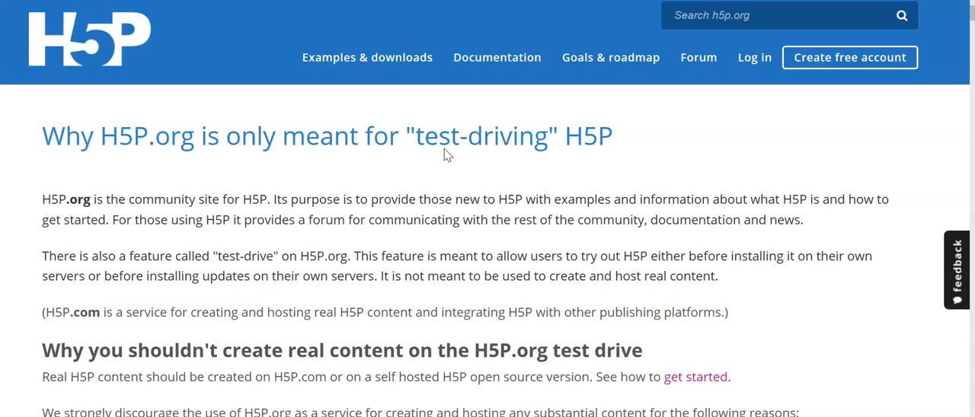
pyautogui.scroll(-3, 223, 242)
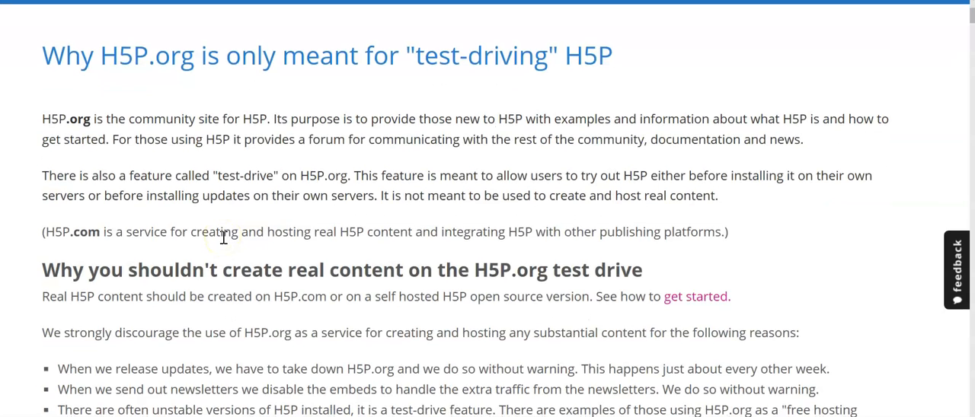
pyautogui.scroll(-1, 223, 238)
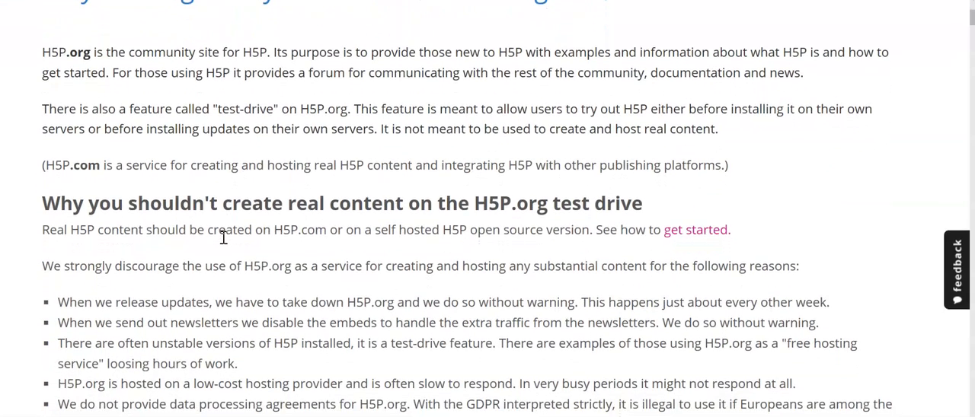
pyautogui.scroll(-1, 223, 237)
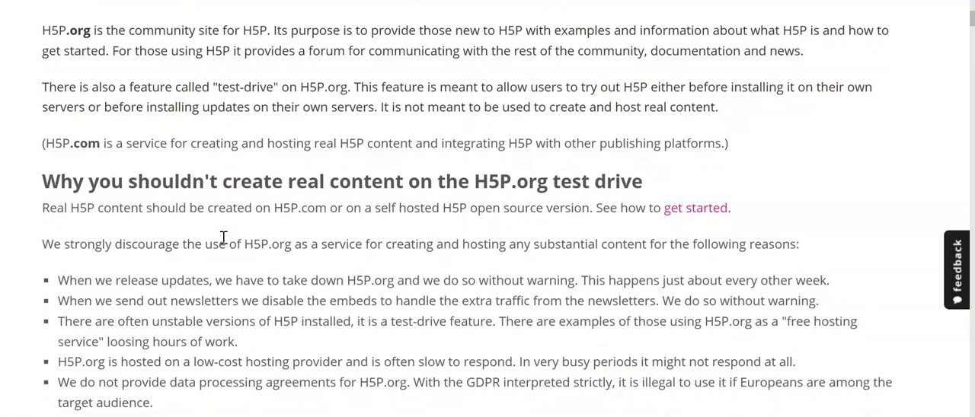
pyautogui.scroll(-1, 224, 238)
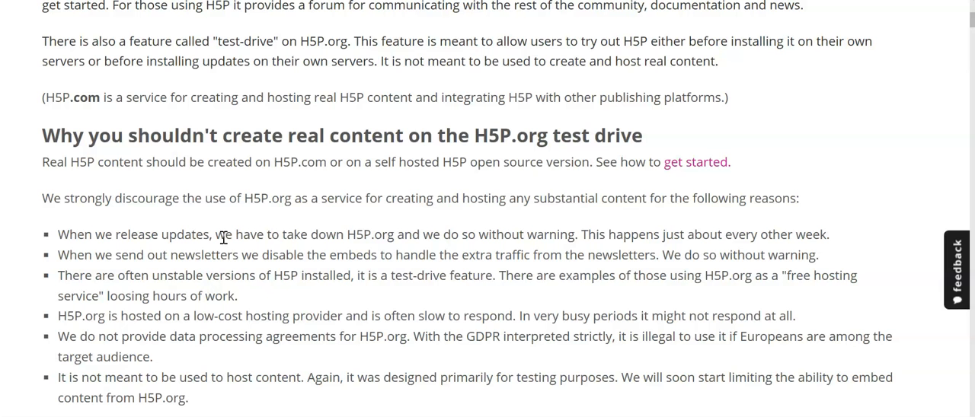
pyautogui.scroll(-1, 223, 238)
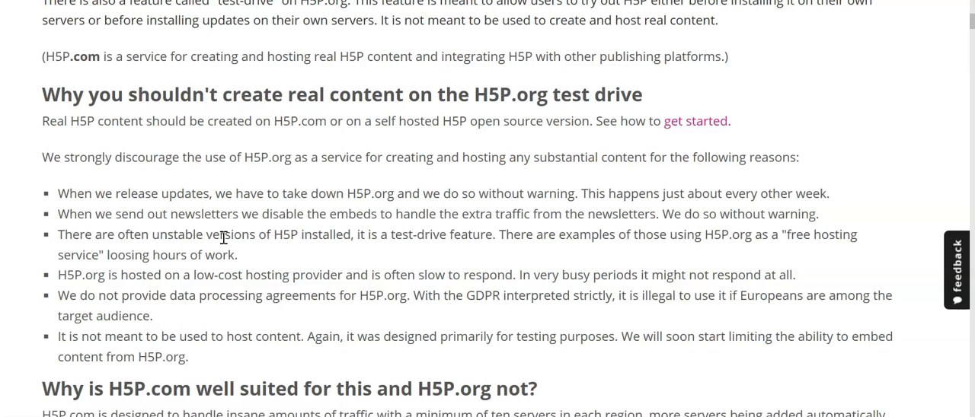
pyautogui.scroll(-1, 223, 238)
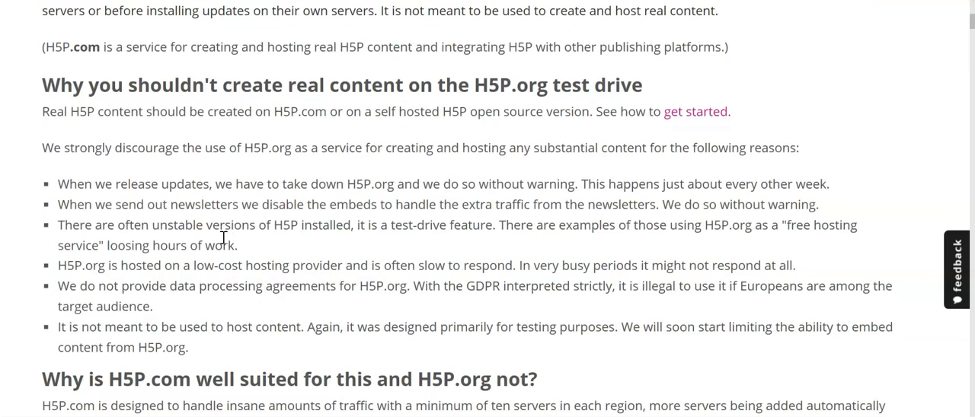
pyautogui.scroll(1, 223, 238)
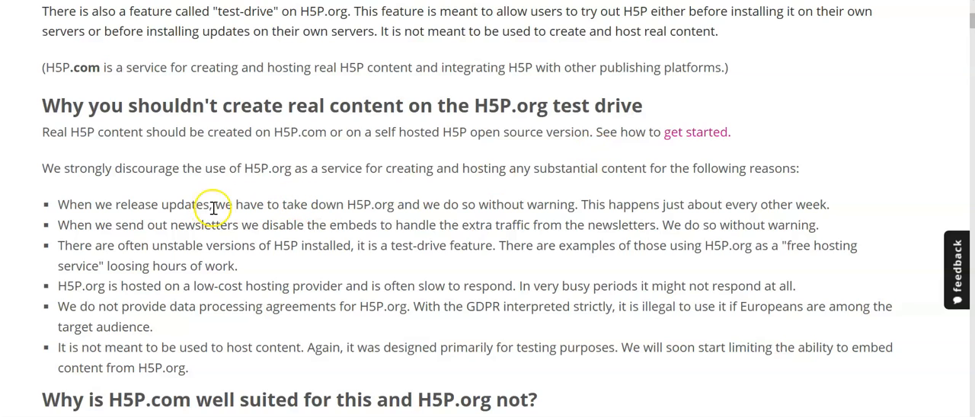
pyautogui.scroll(1, 214, 201)
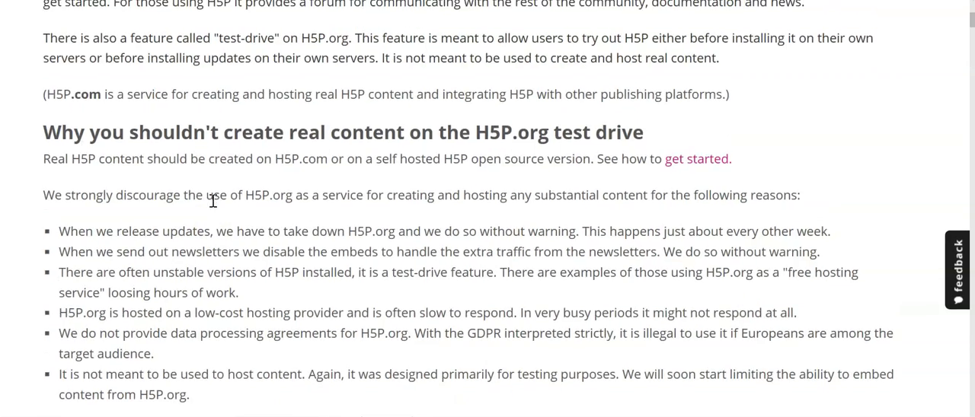